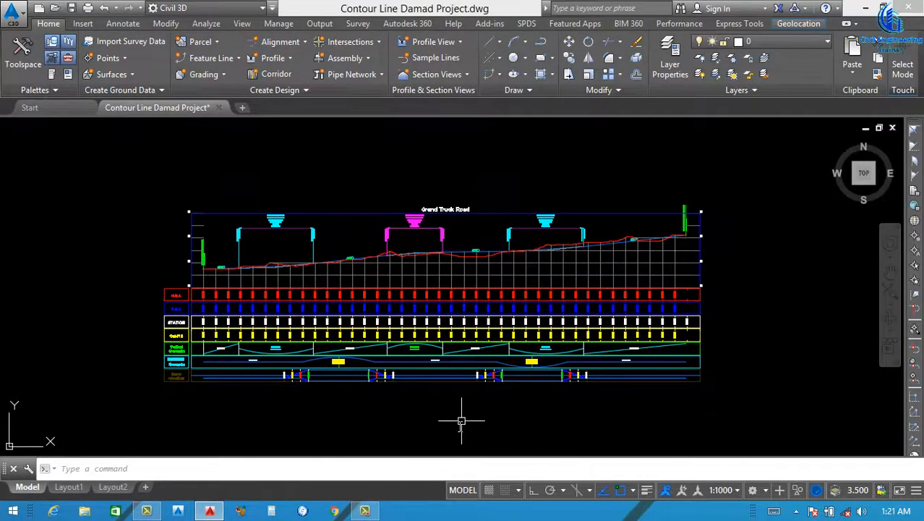
# Step: Save the Grand Trunk Road profile view's bands as a new band set named with the author's first name plus "Bands"
pyautogui.click(349, 212)
pyautogui.press('Escape')
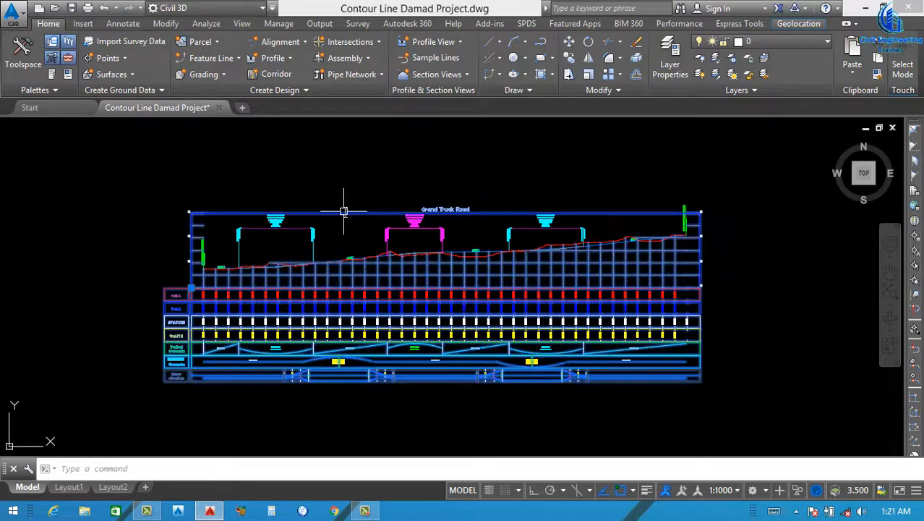
pyautogui.click(344, 214)
pyautogui.rightClick(344, 214)
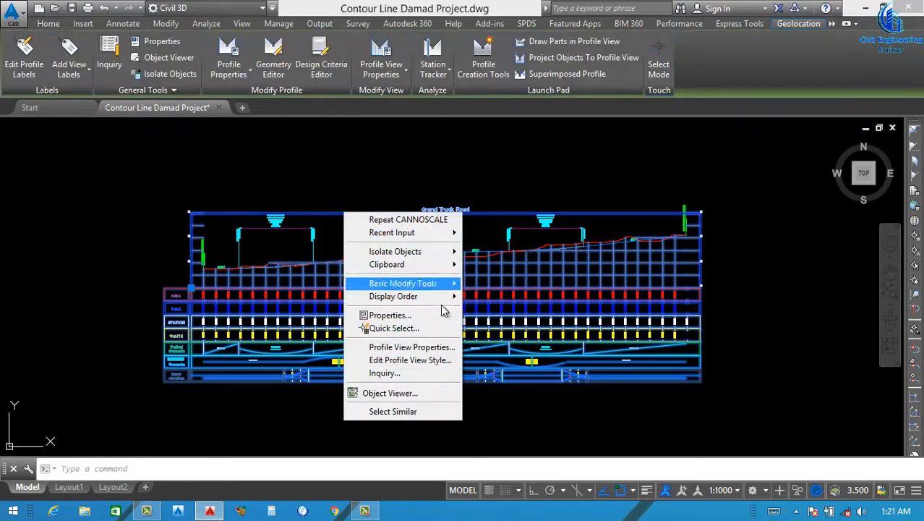
pyautogui.click(410, 348)
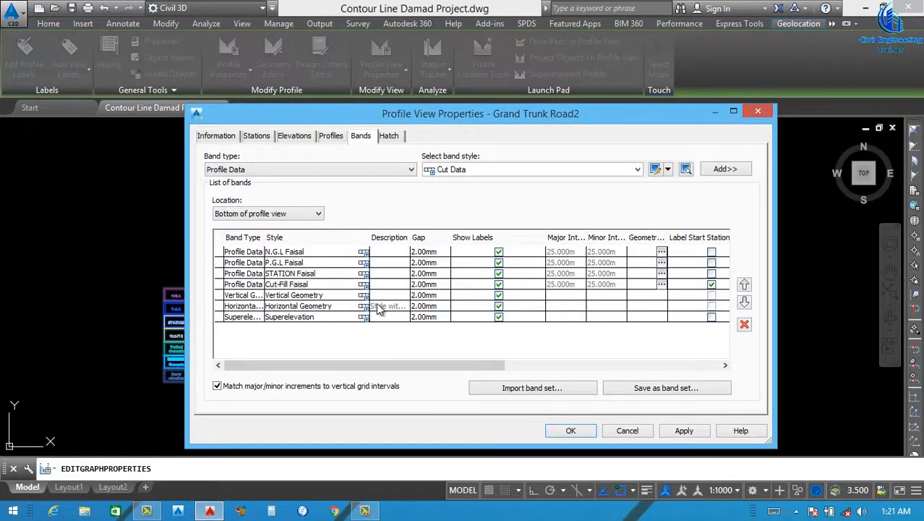
pyautogui.click(649, 391)
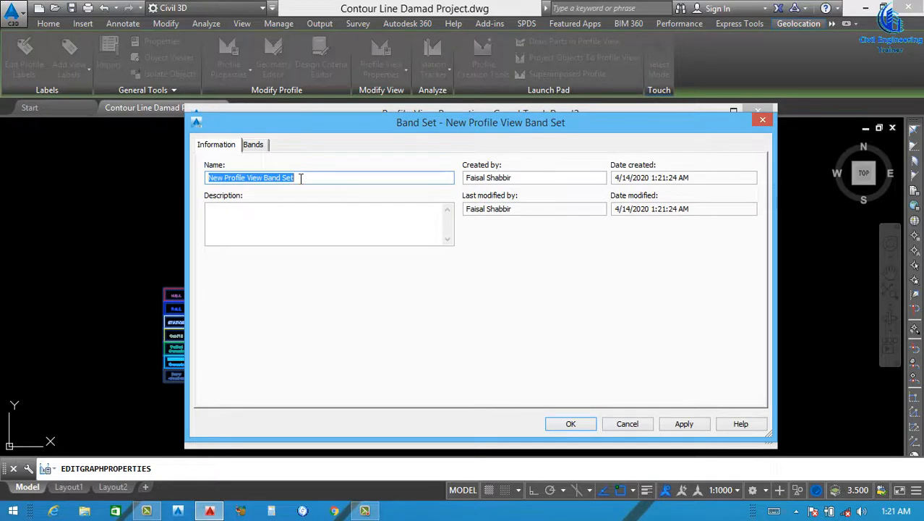
pyautogui.write('Faisal Bands')
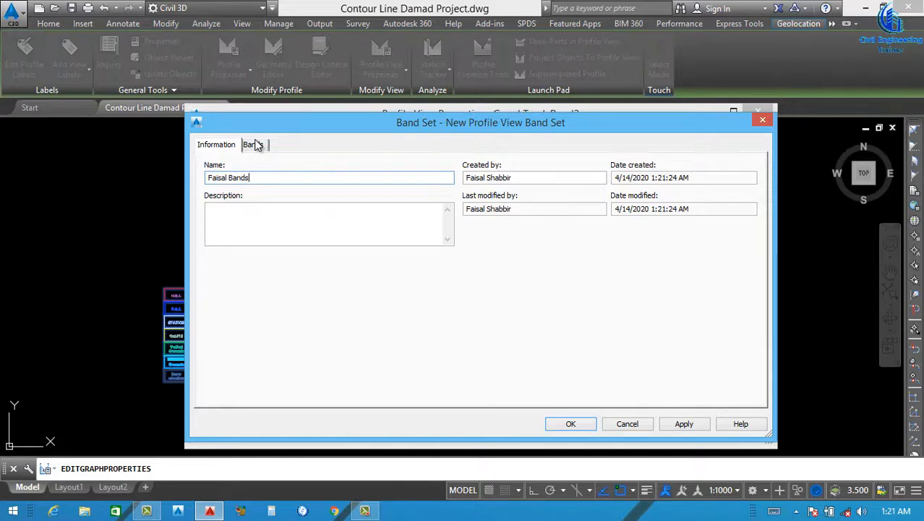
pyautogui.click(254, 146)
pyautogui.click(217, 145)
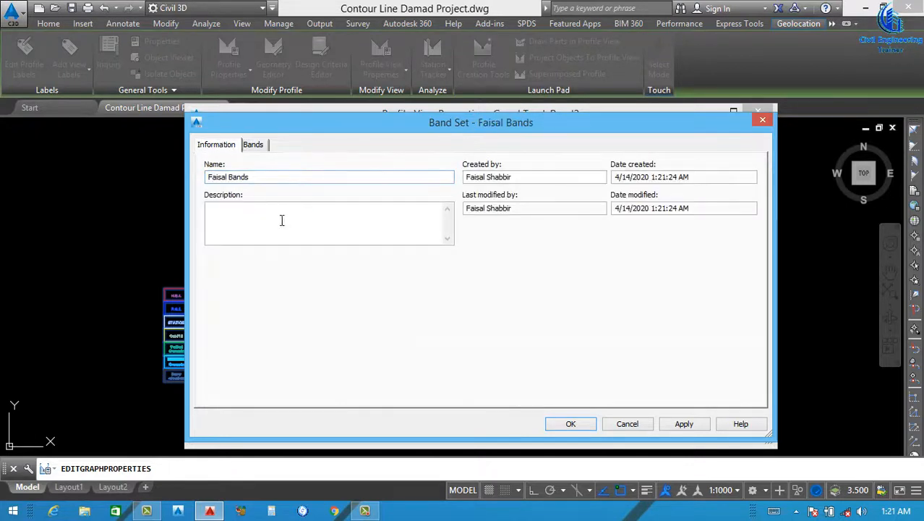
pyautogui.click(684, 423)
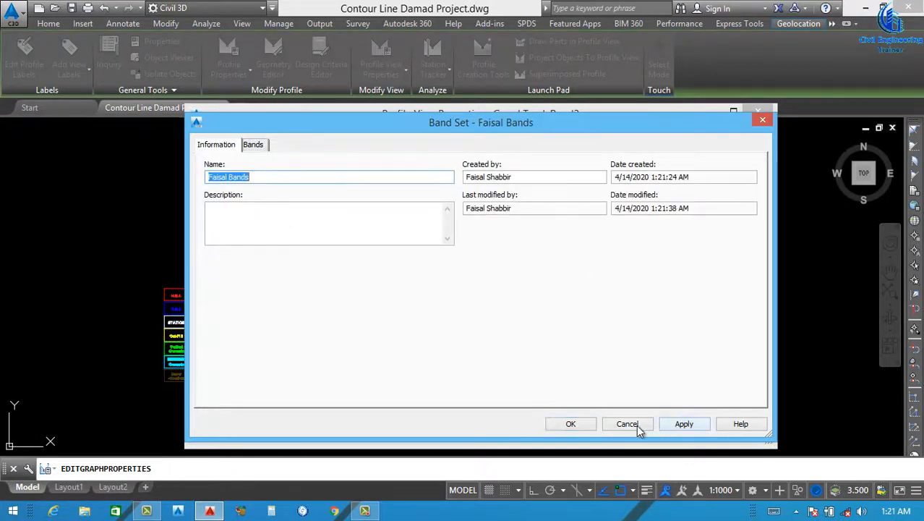
pyautogui.click(573, 424)
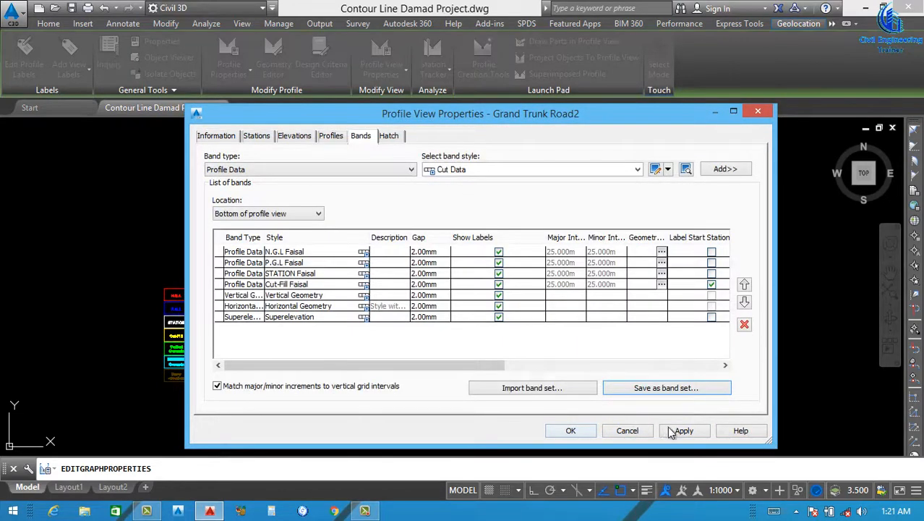
pyautogui.click(680, 431)
pyautogui.click(570, 430)
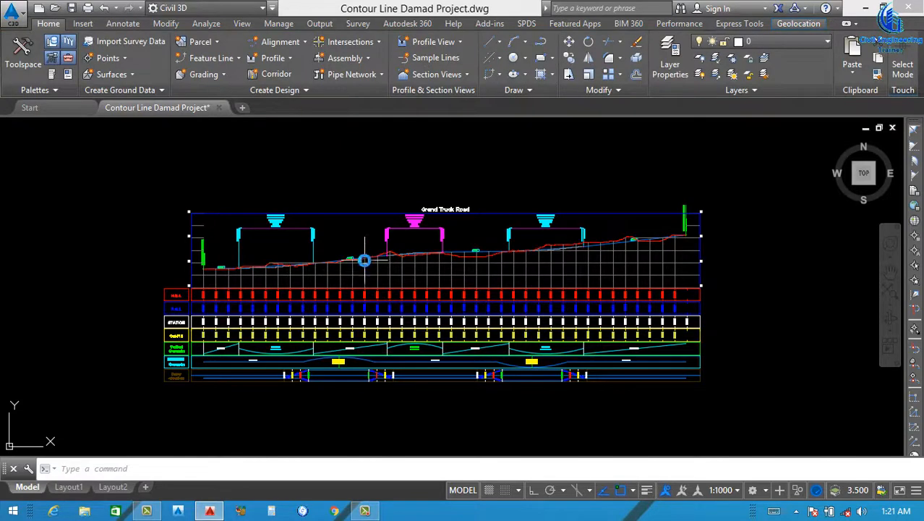
# Step: Save the P.G.L profile's labels as a new profile label set named with the author's first name plus "Bands"
pyautogui.scroll(5, 358, 261)
pyautogui.scroll(-5, 405, 367)
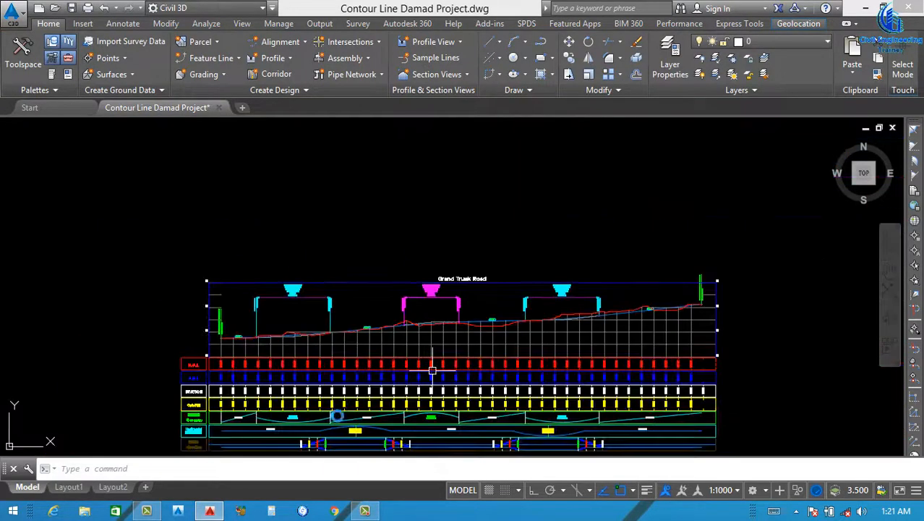
pyautogui.scroll(5, 406, 337)
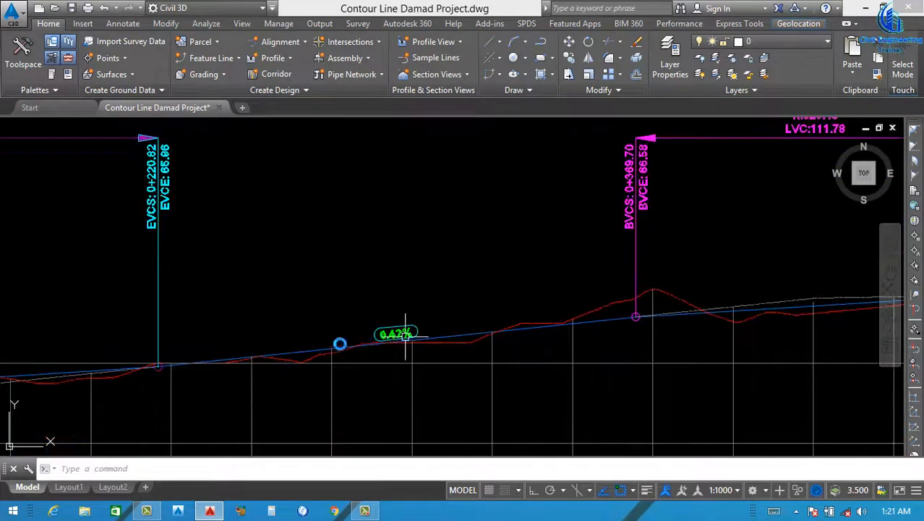
pyautogui.click(299, 349)
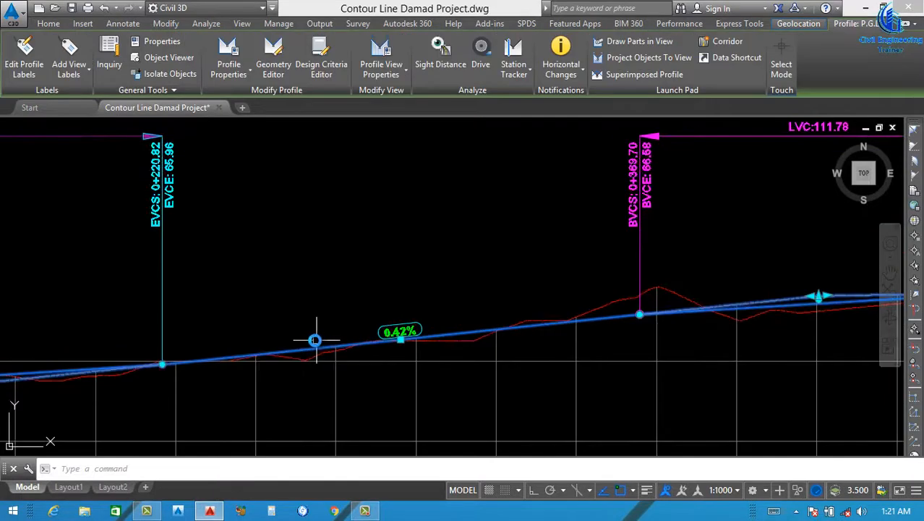
pyautogui.rightClick(317, 350)
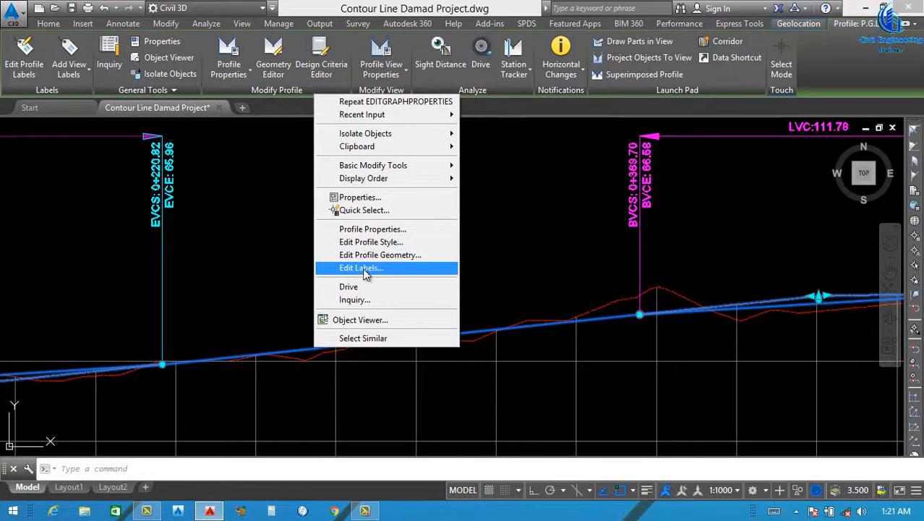
pyautogui.click(363, 268)
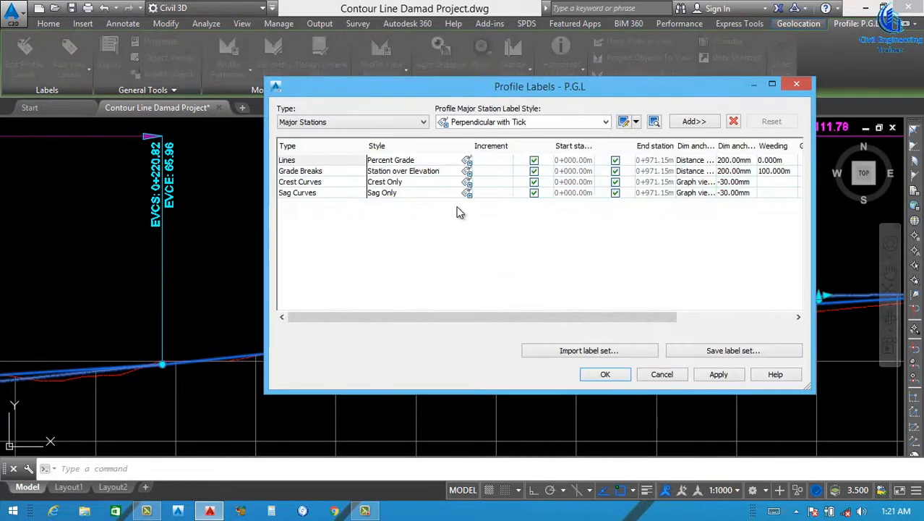
pyautogui.click(727, 351)
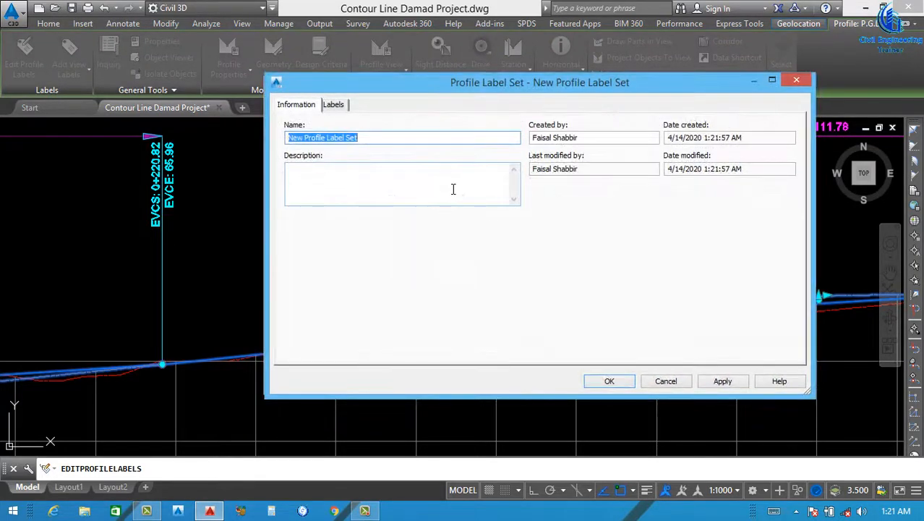
pyautogui.write('Faisal Bands')
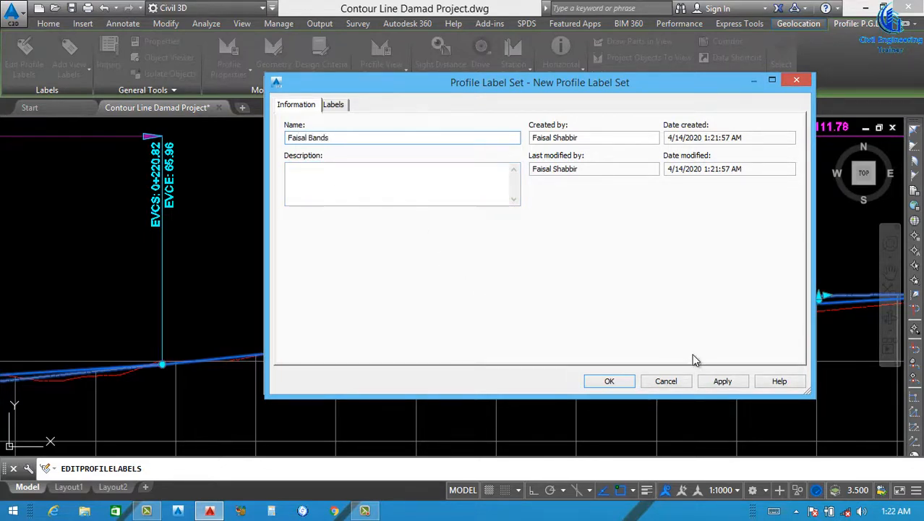
pyautogui.click(722, 381)
pyautogui.click(609, 381)
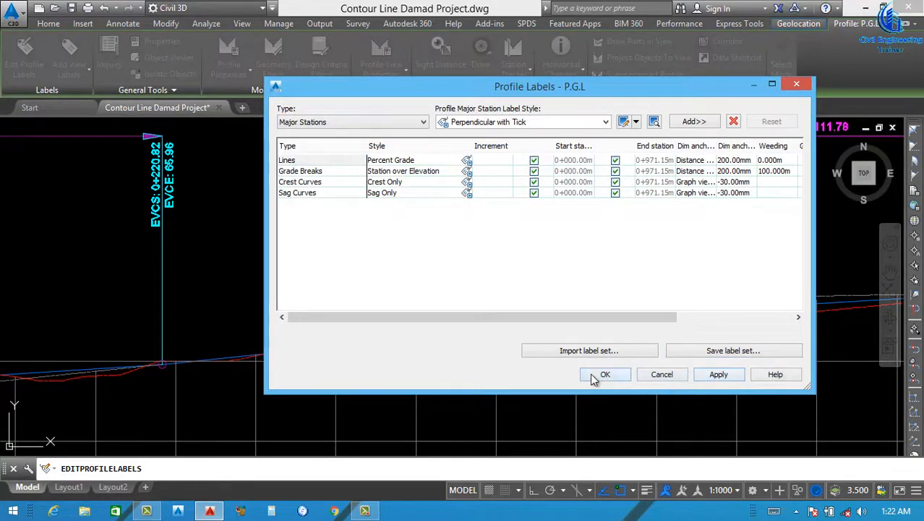
pyautogui.click(604, 375)
# Step: Save a copy of the drawing to the Desktop as "Profile with full bands"
pyautogui.scroll(-10, 550, 340)
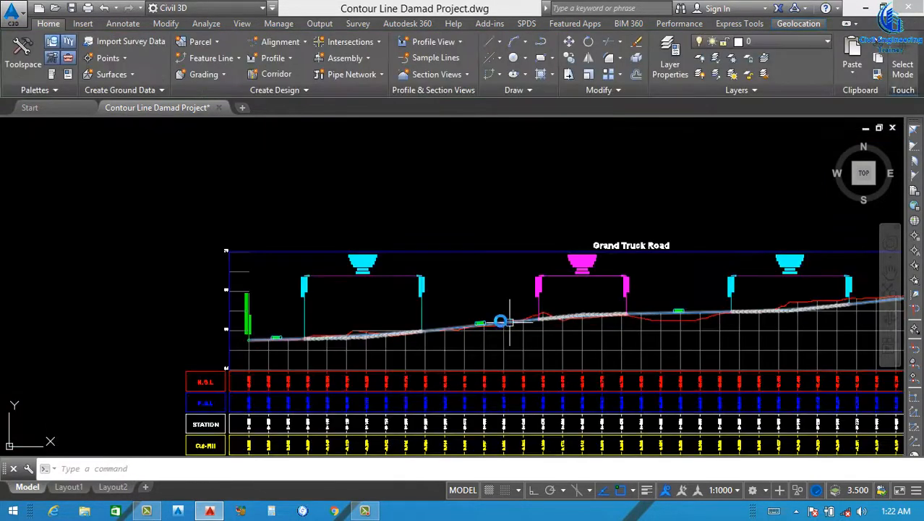
pyautogui.scroll(5, 452, 286)
pyautogui.scroll(2, 452, 287)
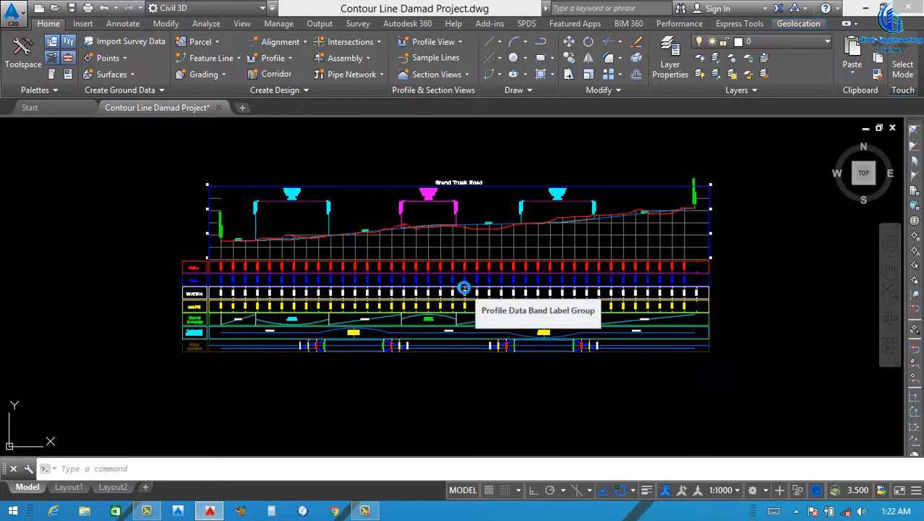
pyautogui.hotkey('ctrl', 'shift', 's')
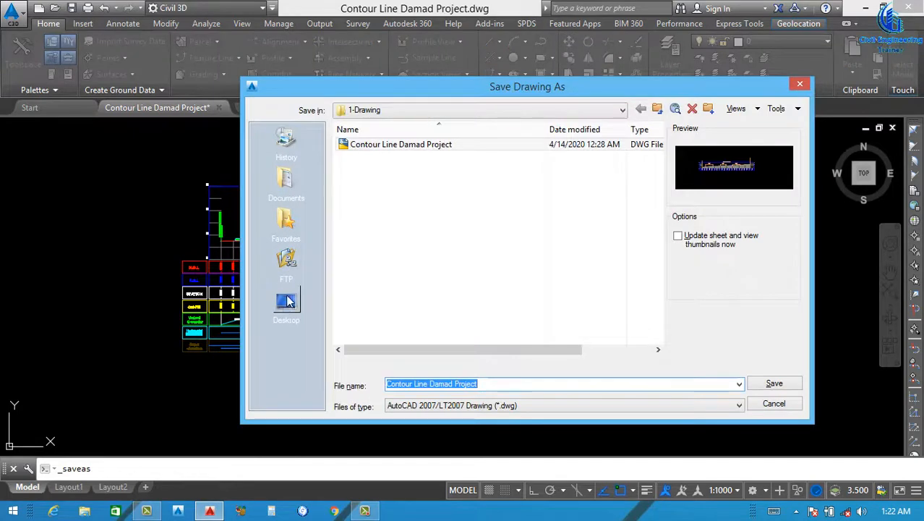
pyautogui.click(286, 302)
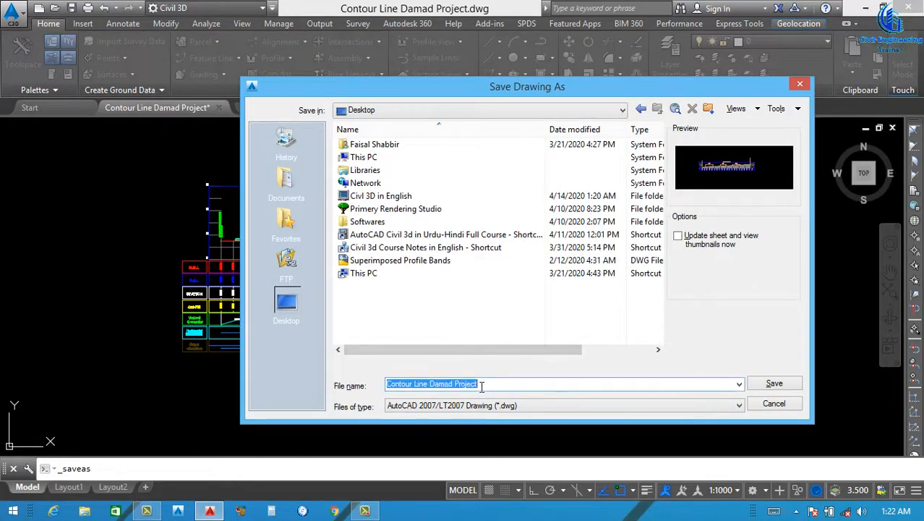
pyautogui.write('Profile 2with')
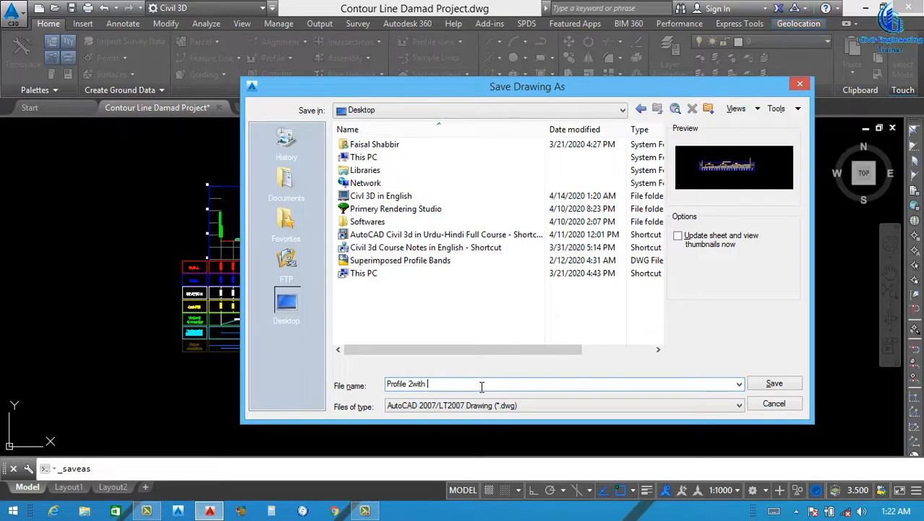
pyautogui.press('BackSpace')
pyautogui.press('BackSpace')
pyautogui.click(754, 386)
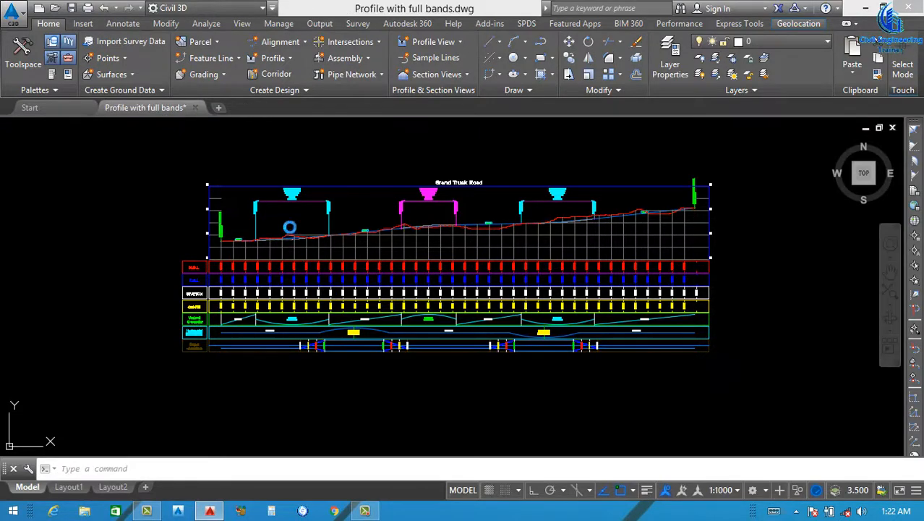
# Step: Close the saved drawing and open the Contour Line Damad Project drawing, which holds the profile without the full bands
pyautogui.click(191, 107)
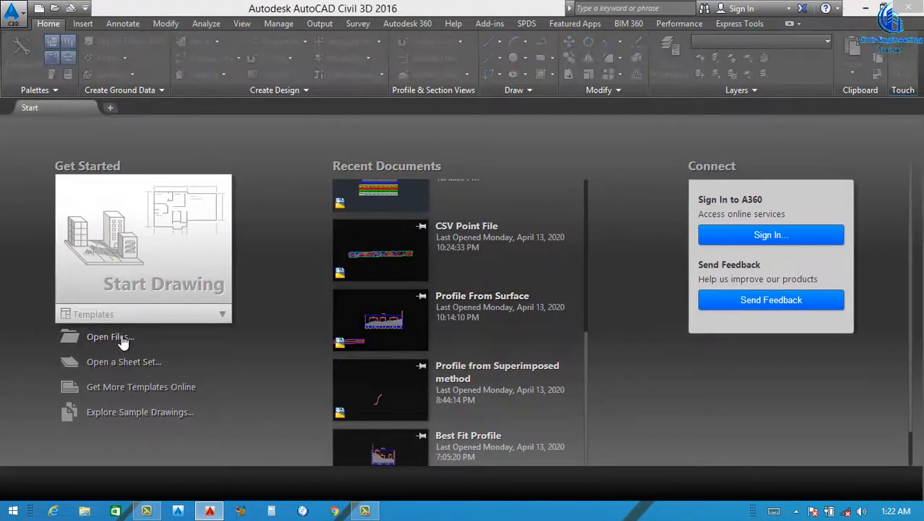
pyautogui.click(132, 336)
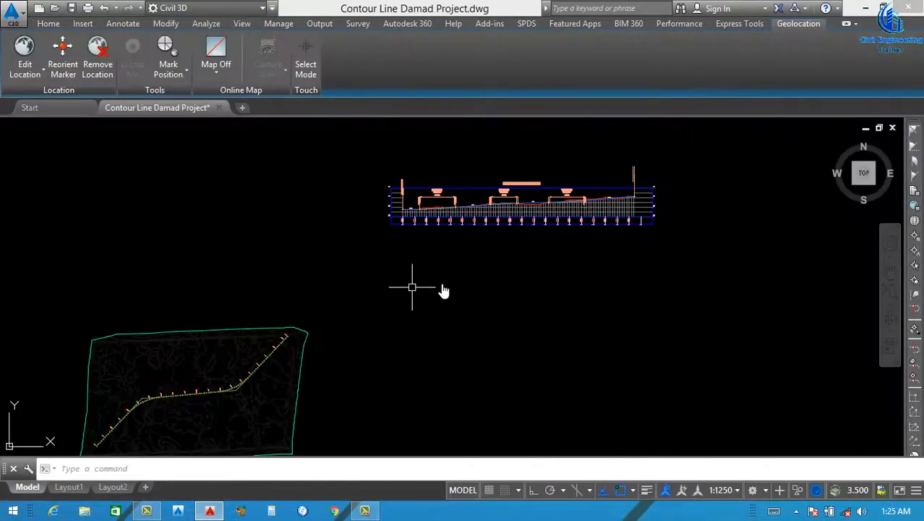
pyautogui.click(436, 303)
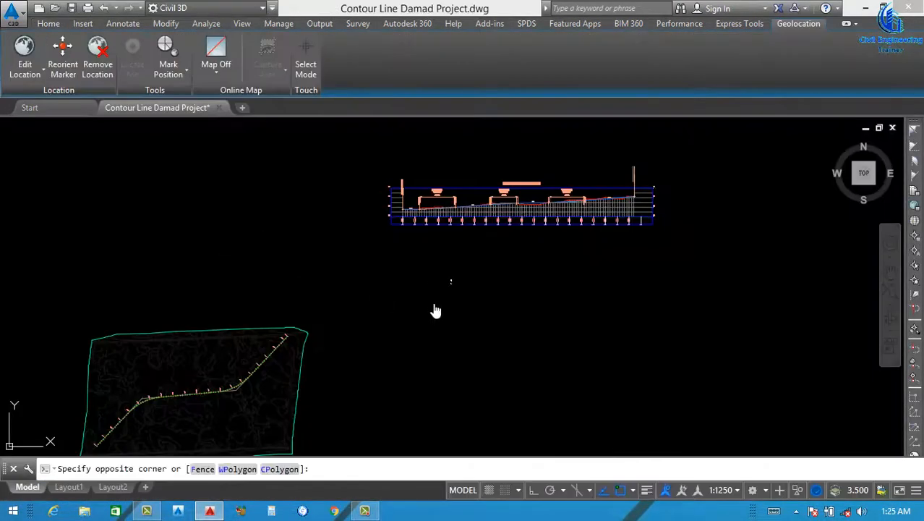
pyautogui.click(424, 296)
# Step: Remove the Elevations and Stations band from the Grand Trunk Road profile view and apply the change
pyautogui.scroll(-2, 434, 282)
pyautogui.scroll(4, 457, 244)
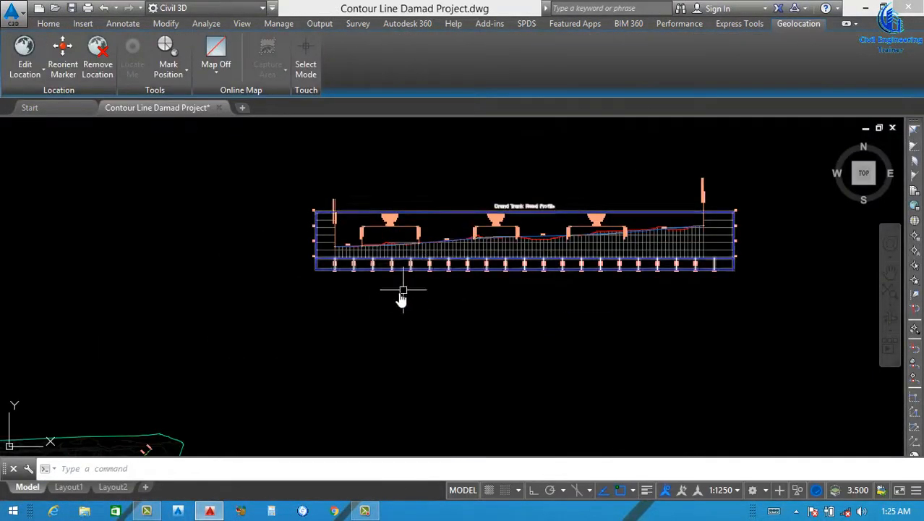
pyautogui.scroll(-1, 405, 282)
pyautogui.scroll(5, 410, 274)
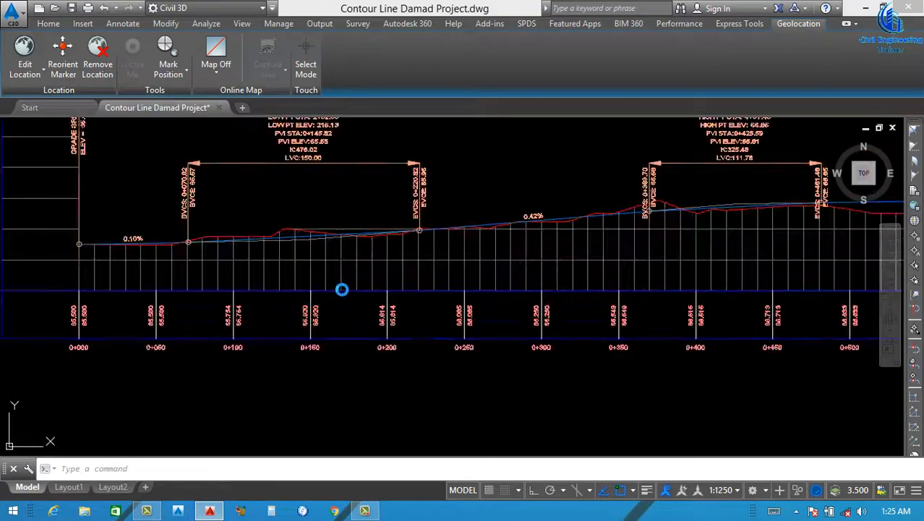
pyautogui.click(342, 288)
pyautogui.rightClick(474, 268)
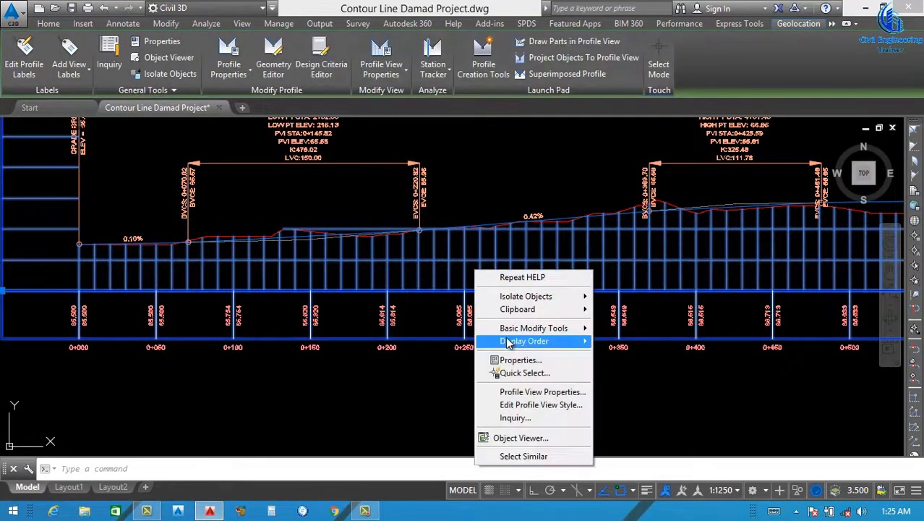
pyautogui.click(514, 392)
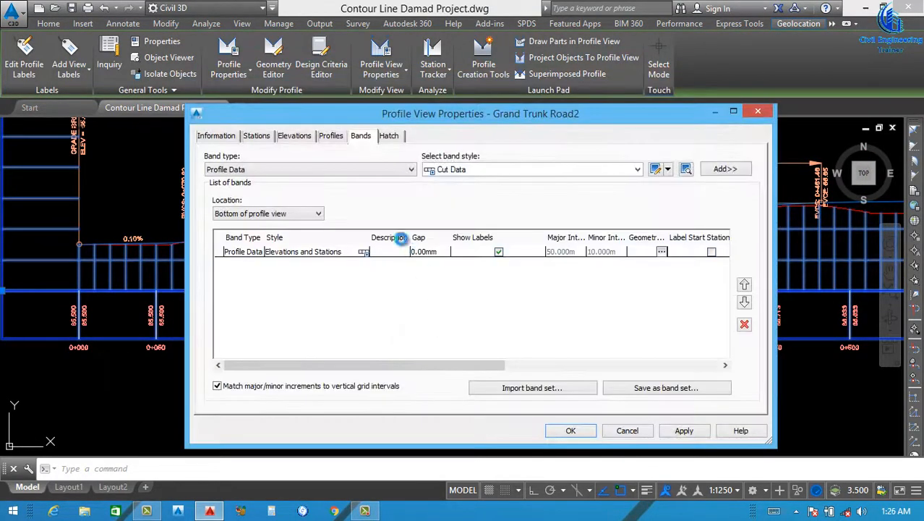
pyautogui.click(467, 254)
pyautogui.click(744, 324)
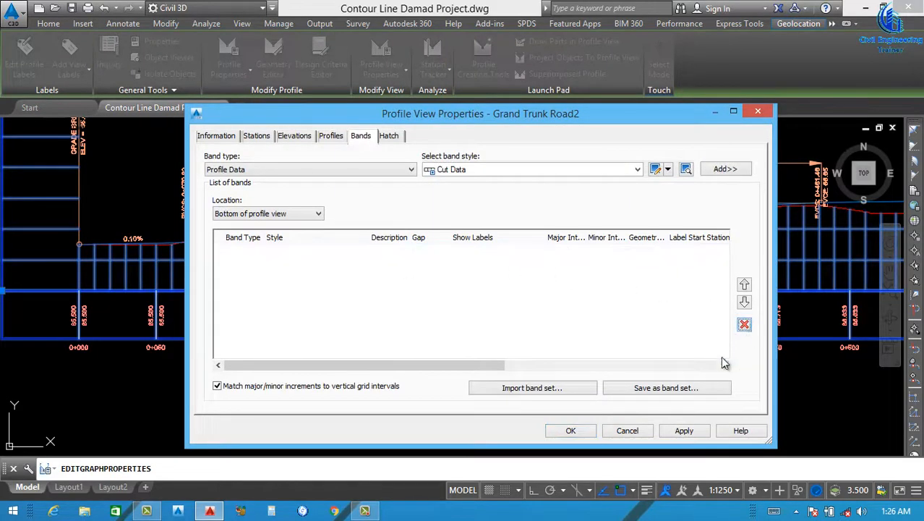
pyautogui.click(691, 433)
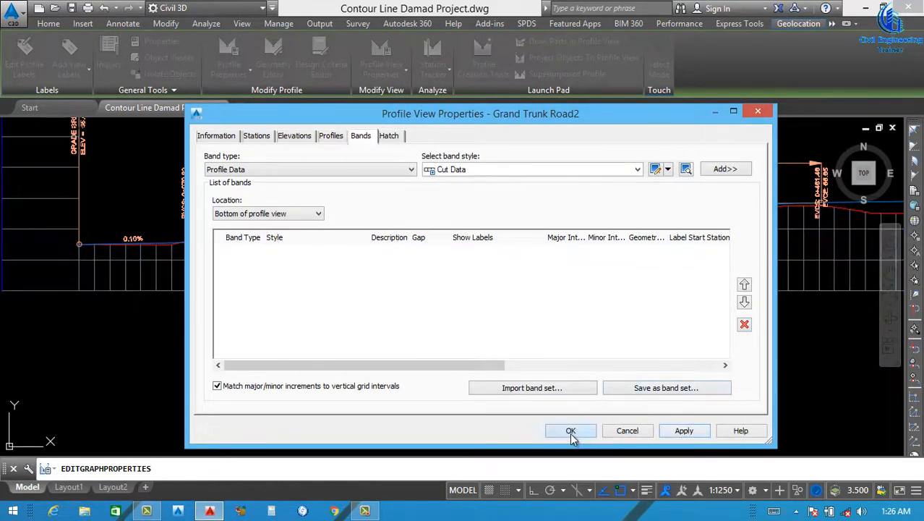
pyautogui.click(571, 431)
pyautogui.scroll(-3, 433, 326)
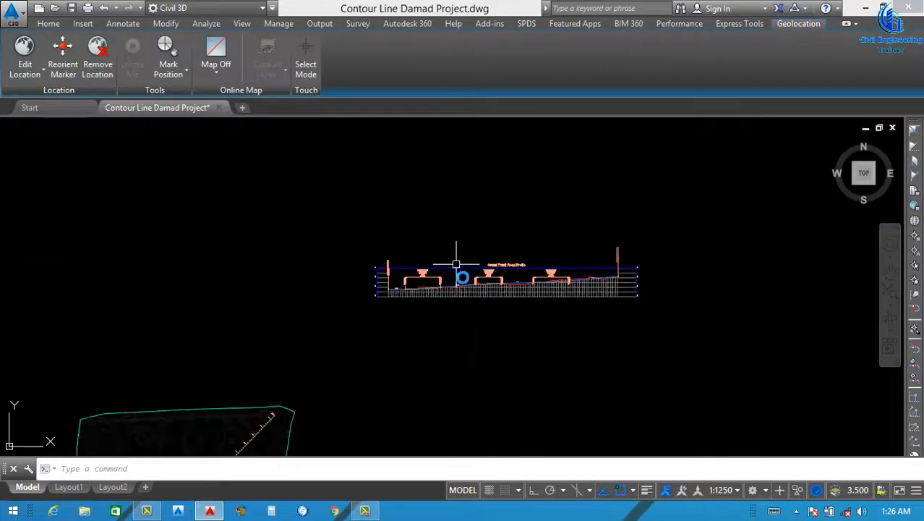
pyautogui.scroll(7, 457, 264)
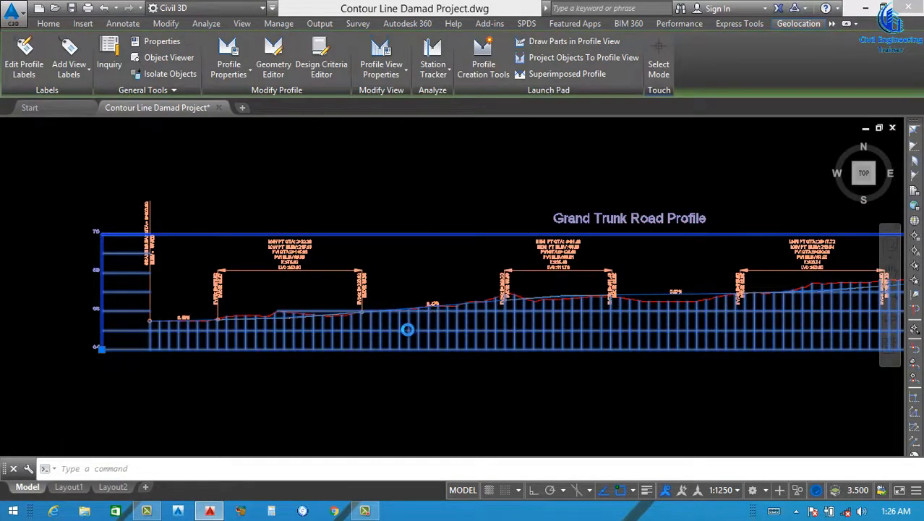
pyautogui.scroll(-4, 408, 326)
pyautogui.scroll(-2, 467, 319)
pyautogui.scroll(2, 481, 317)
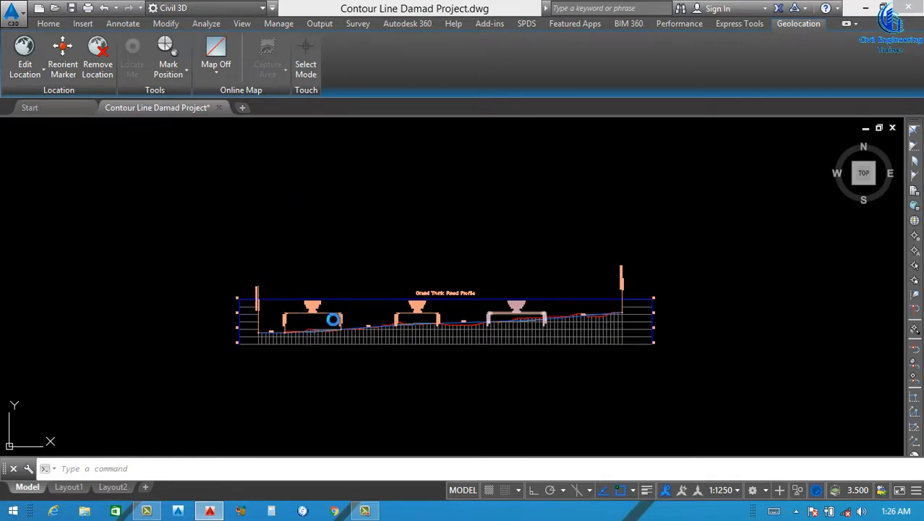
# Step: Save the drawing and import the Civil 3D styles and settings from the Desktop drawing "Profile with full bands"
pyautogui.hotkey('ctrl', 's')
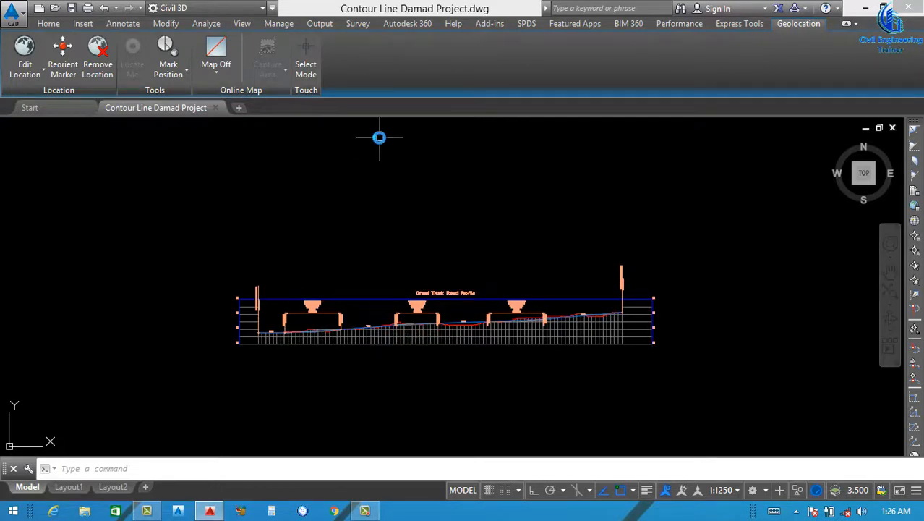
pyautogui.click(280, 24)
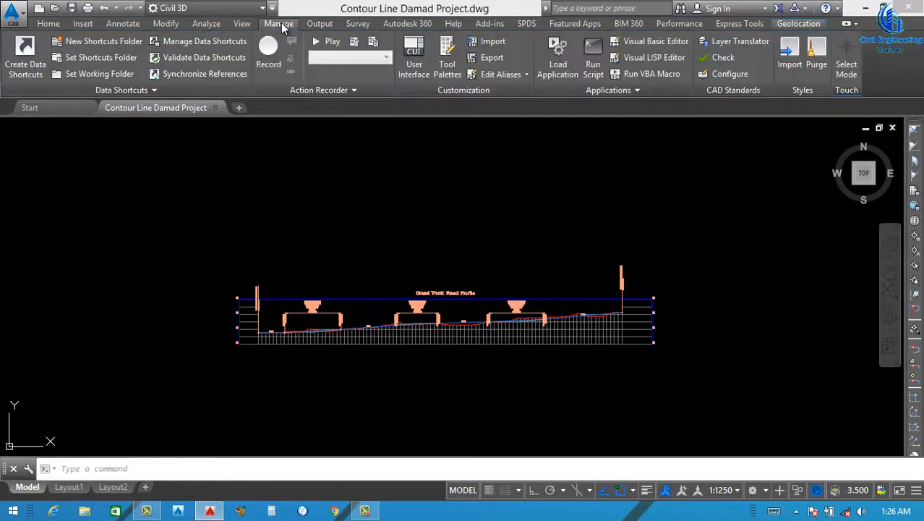
pyautogui.click(791, 64)
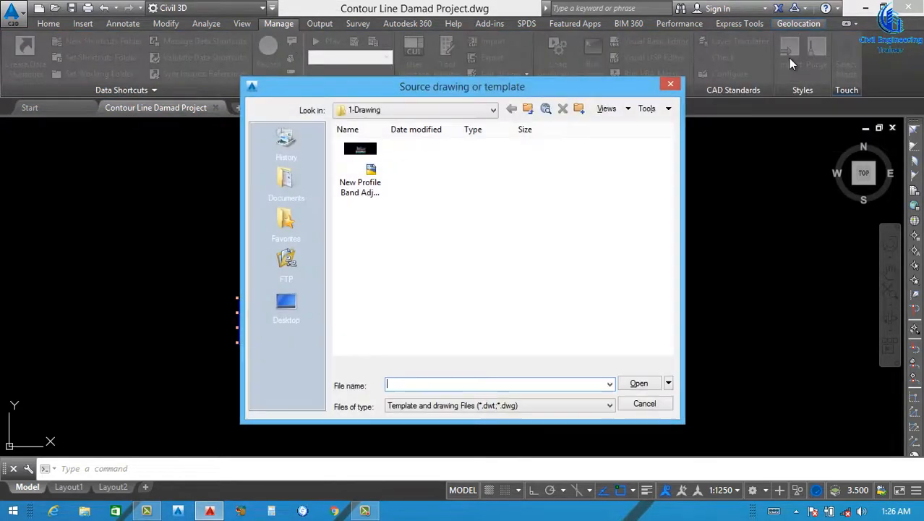
pyautogui.click(288, 304)
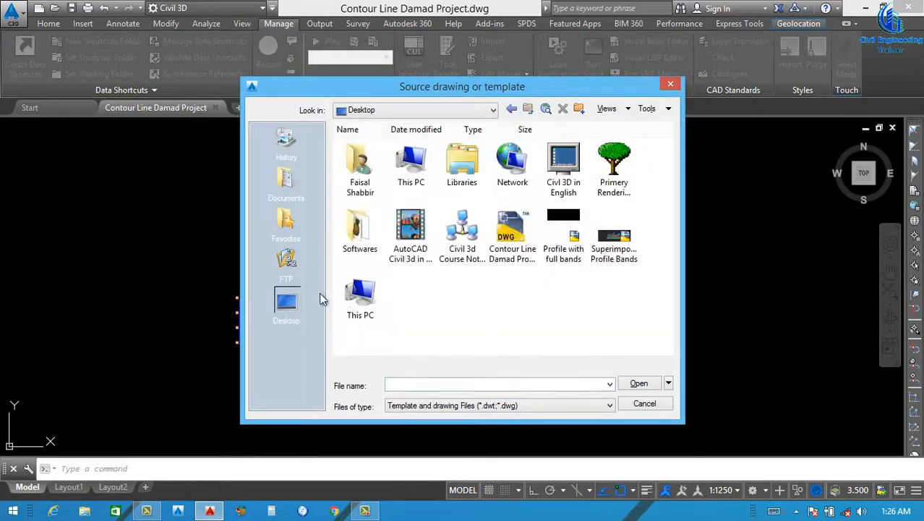
pyautogui.click(567, 233)
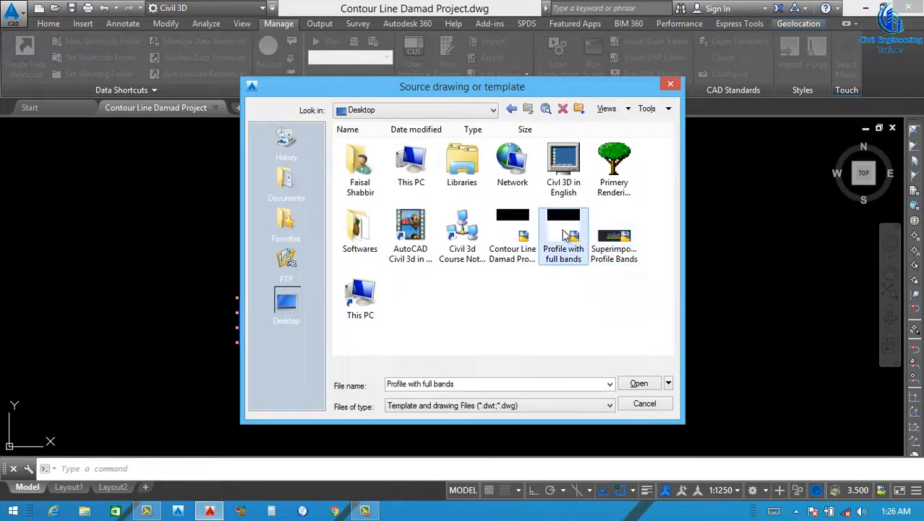
pyautogui.click(639, 384)
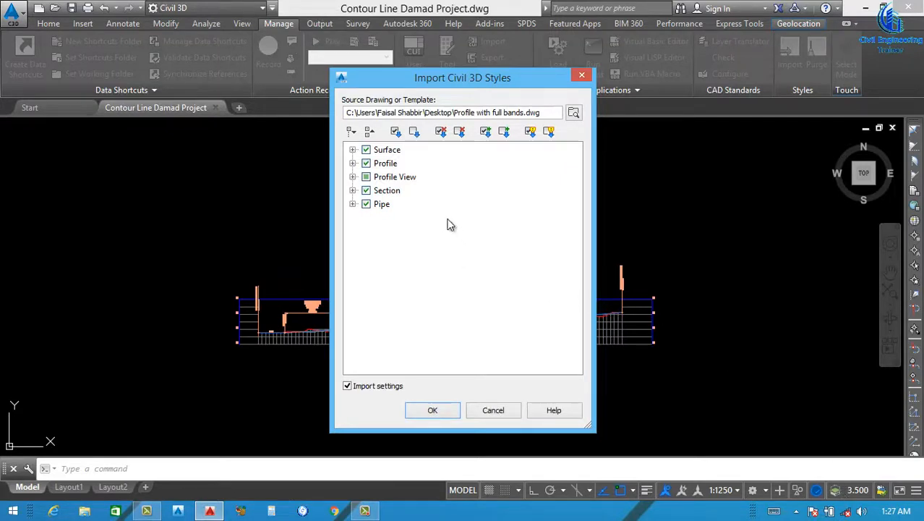
pyautogui.click(437, 410)
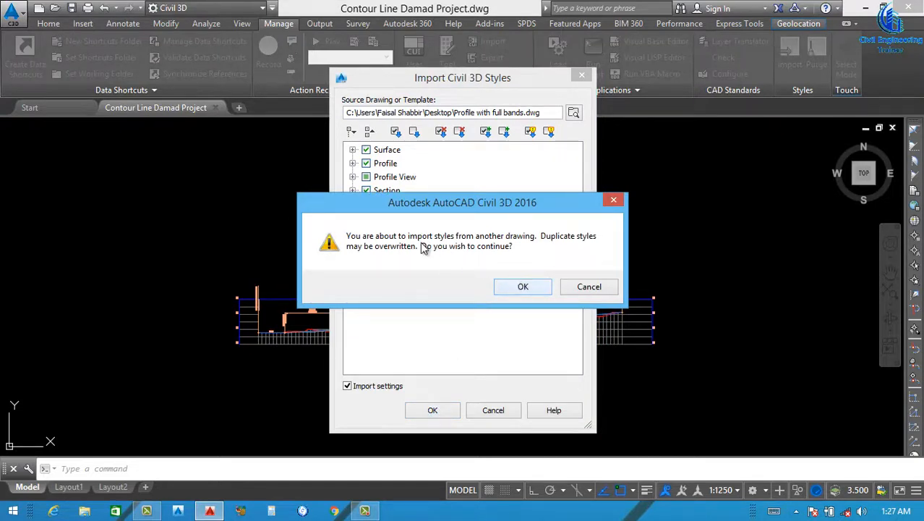
pyautogui.click(520, 288)
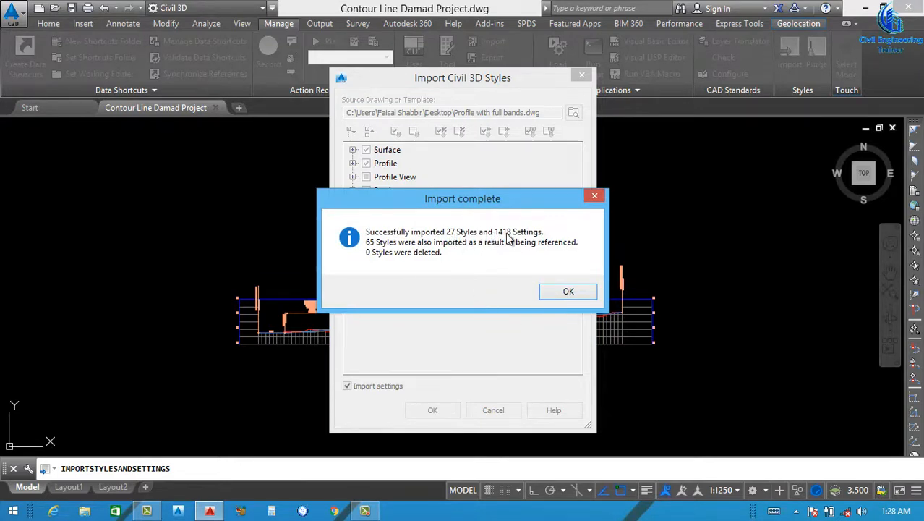
pyautogui.click(569, 292)
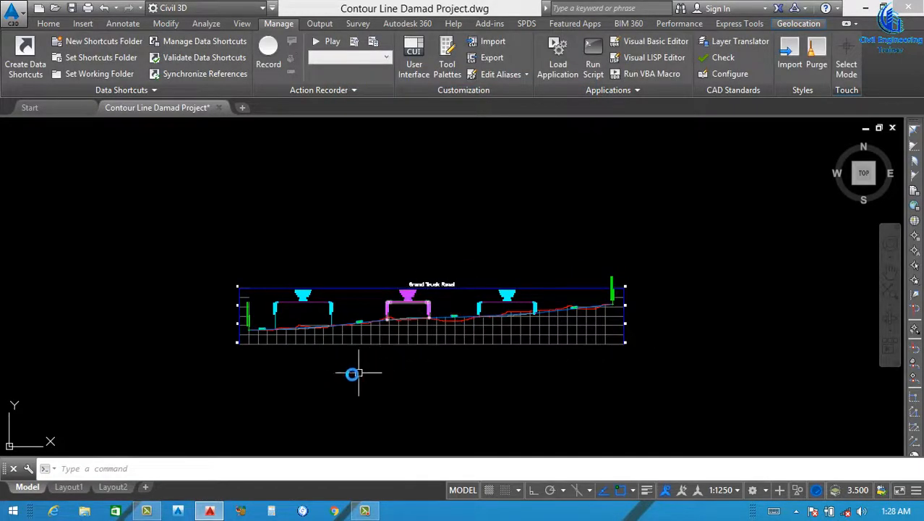
# Step: Import the band set named with the author's first name plus "Bands" into the Grand Trunk Road profile view
pyautogui.scroll(2, 353, 371)
pyautogui.scroll(-2, 412, 284)
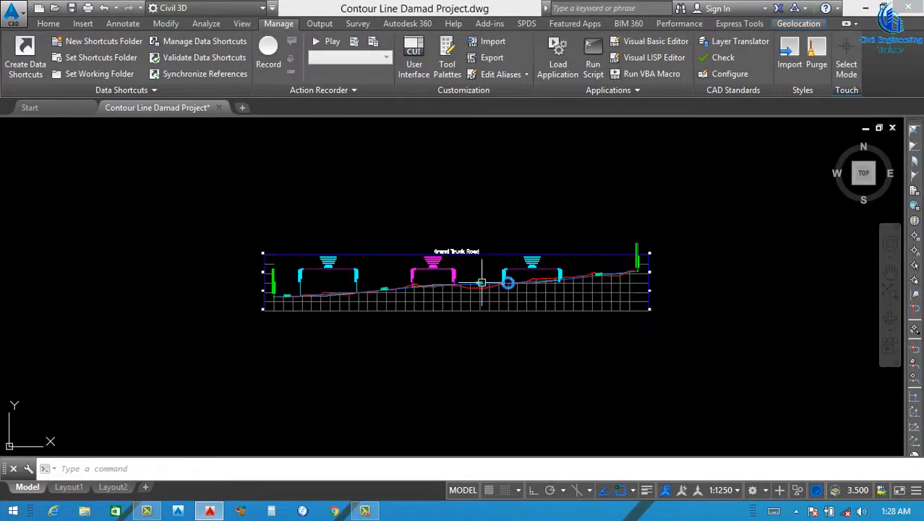
pyautogui.scroll(-2, 415, 295)
pyautogui.scroll(3, 415, 294)
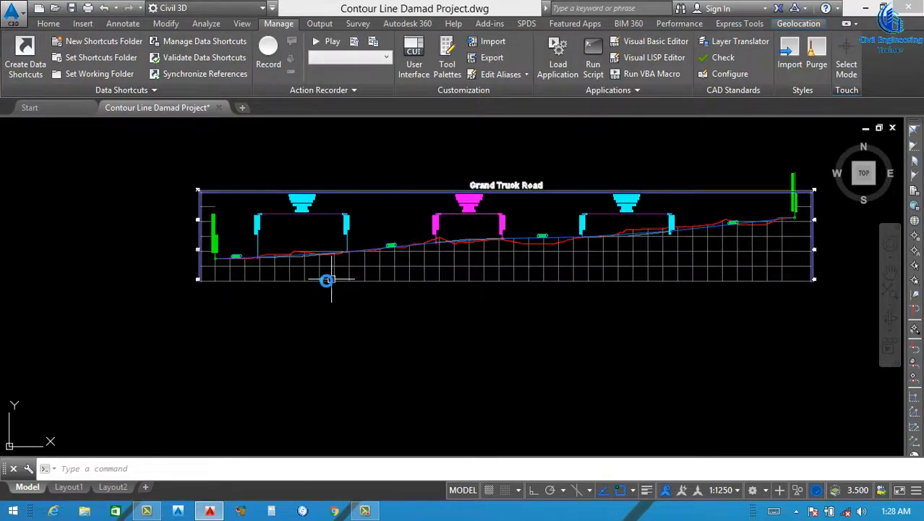
pyautogui.click(327, 281)
pyautogui.rightClick(454, 285)
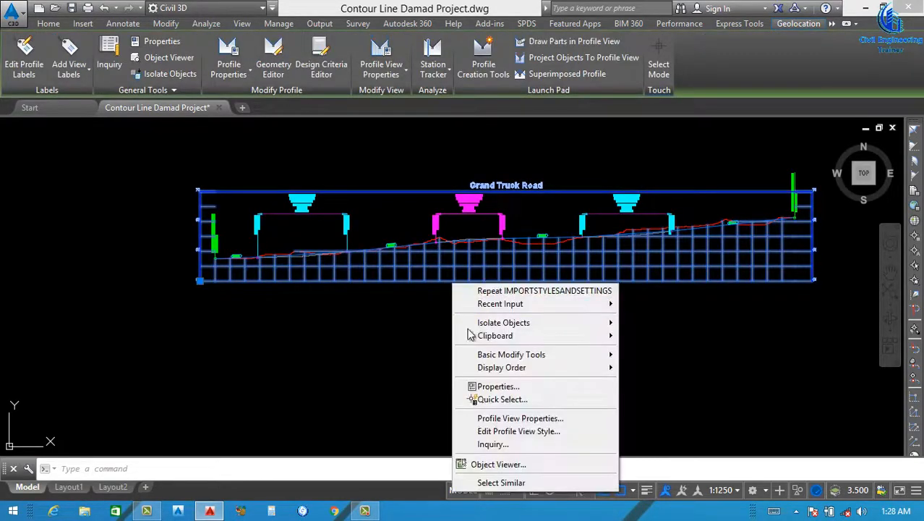
pyautogui.click(505, 419)
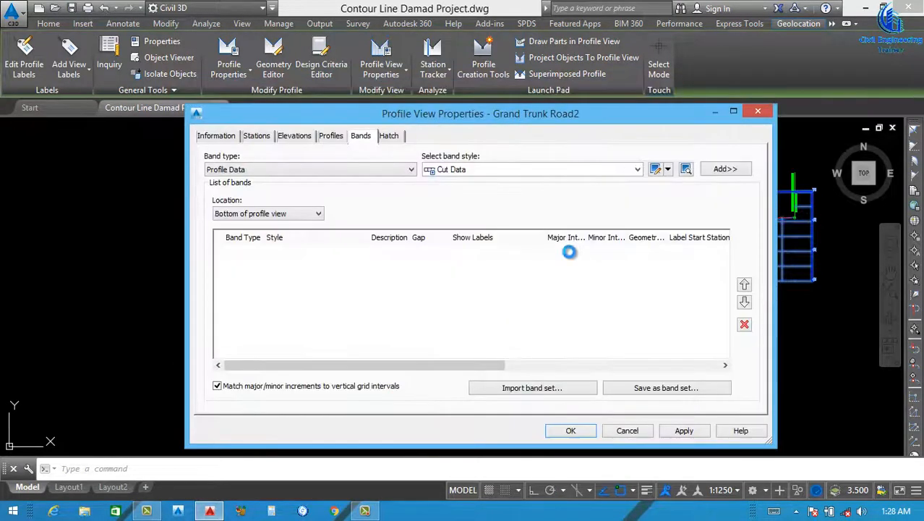
pyautogui.click(533, 390)
pyautogui.click(480, 173)
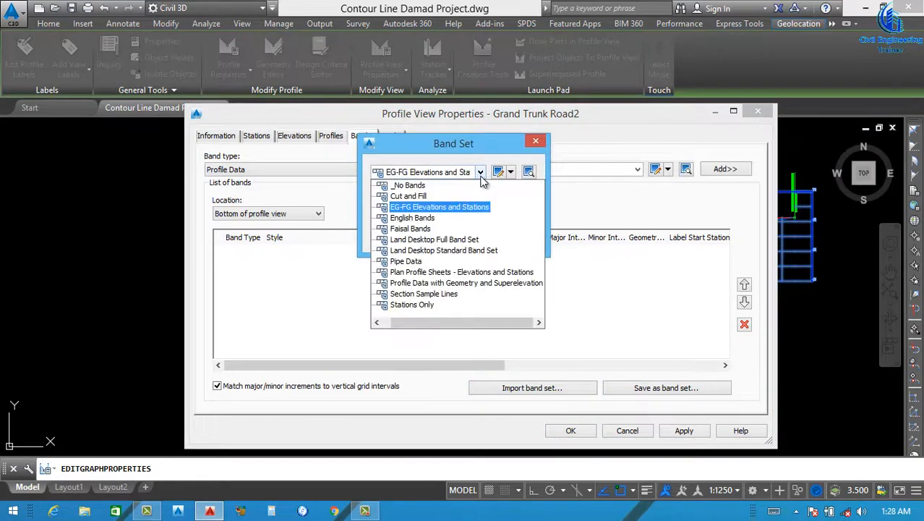
pyautogui.click(410, 230)
pyautogui.click(397, 240)
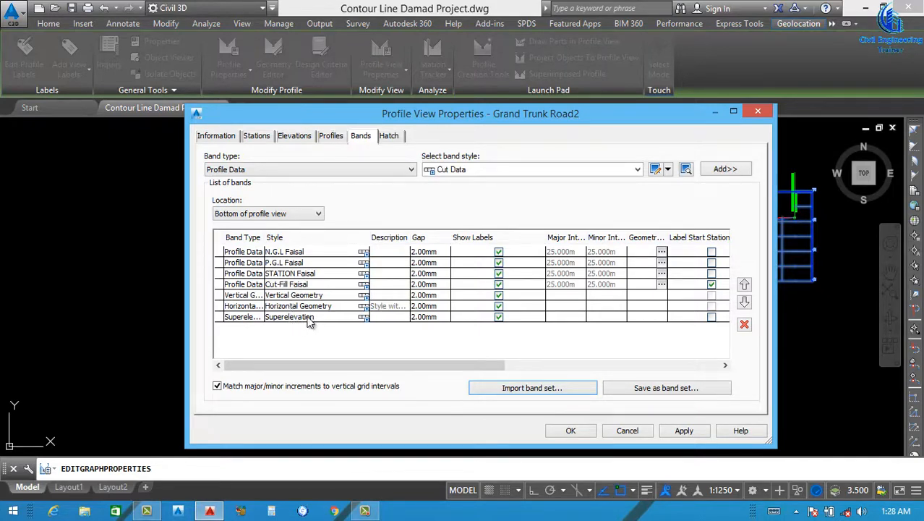
# Step: Set Profile1 of the Vertical Geometry band to P.G.L
pyautogui.moveTo(443, 364); pyautogui.dragTo(640, 361)
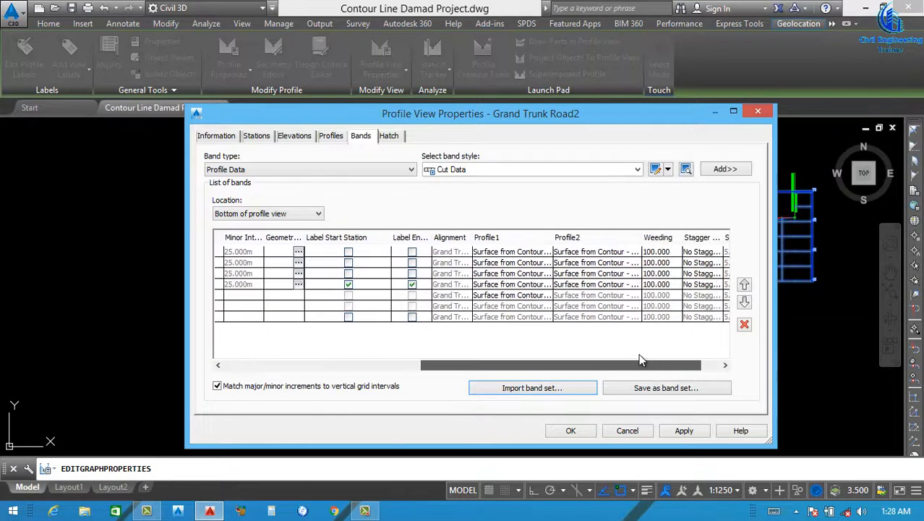
pyautogui.click(520, 257)
pyautogui.click(520, 258)
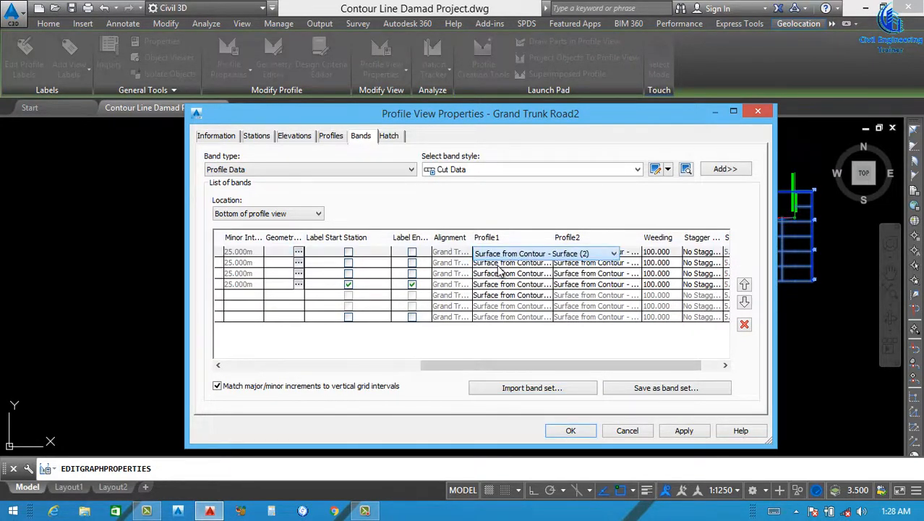
pyautogui.click(500, 268)
pyautogui.click(499, 267)
pyautogui.click(499, 267)
pyautogui.click(499, 268)
pyautogui.click(499, 268)
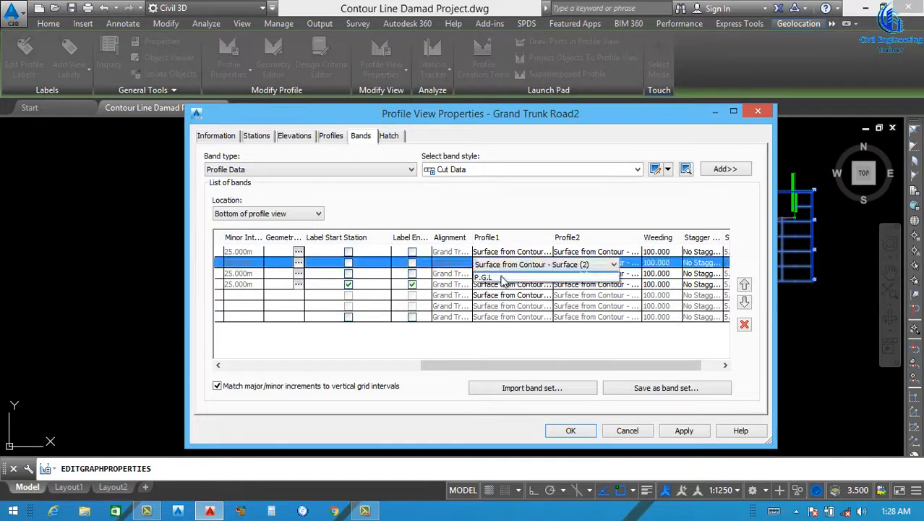
pyautogui.click(499, 297)
pyautogui.click(499, 297)
pyautogui.click(499, 297)
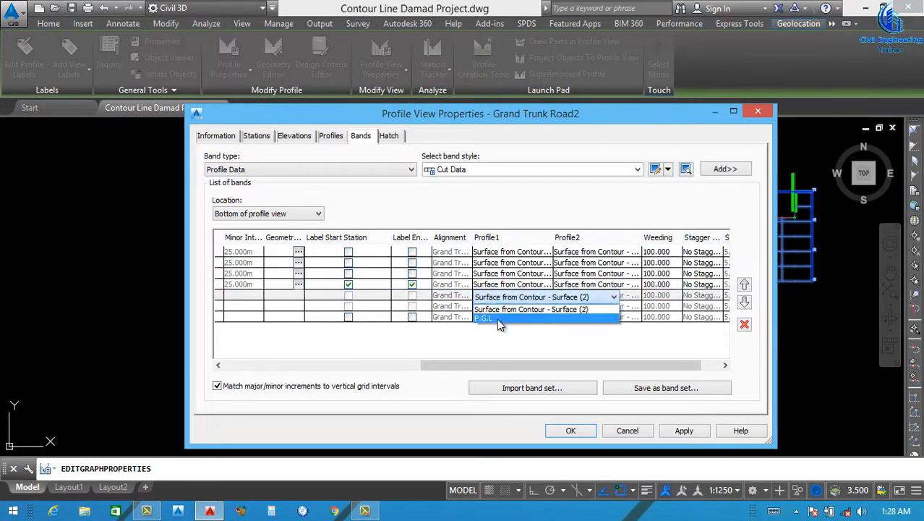
pyautogui.click(499, 315)
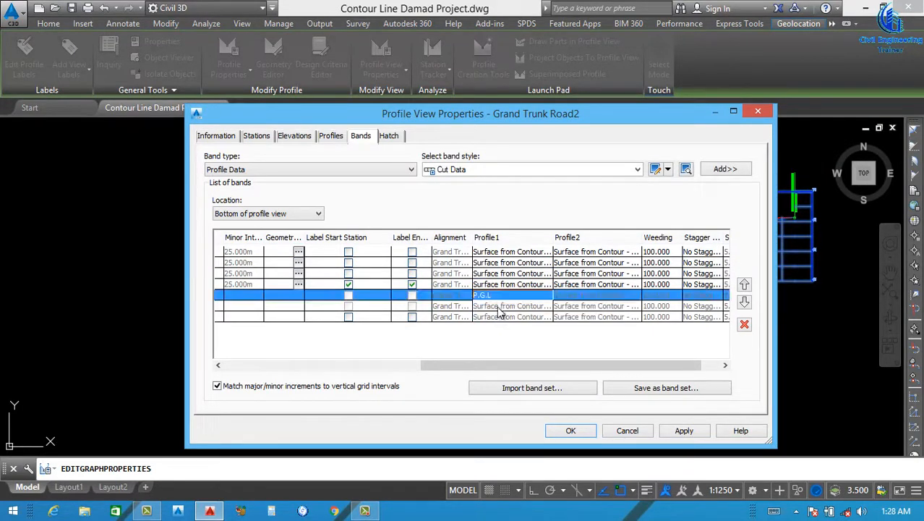
# Step: Set Profile2 to P.G.L for the N.G.L, P.G.L, STATION and Cut-Fill bands, and apply the profile view properties
pyautogui.click(610, 253)
pyautogui.click(611, 253)
pyautogui.click(600, 275)
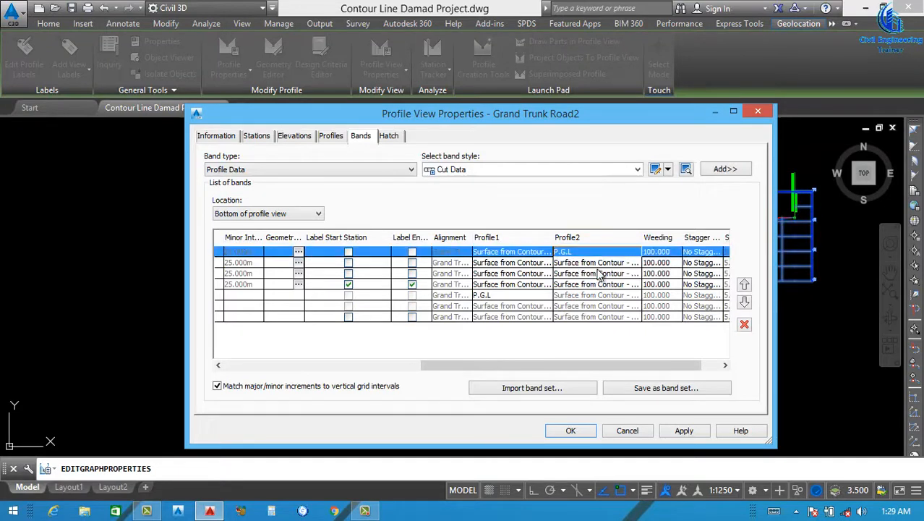
pyautogui.click(601, 263)
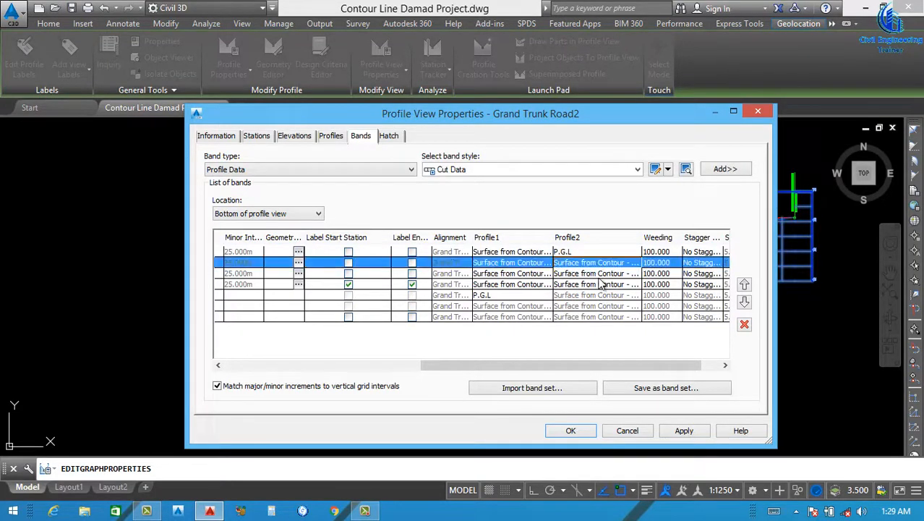
pyautogui.click(606, 274)
pyautogui.click(606, 274)
pyautogui.click(606, 294)
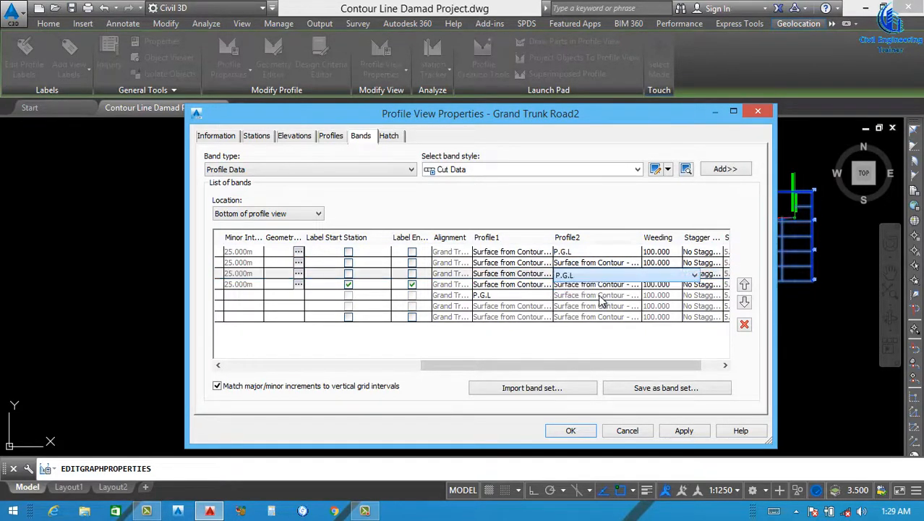
pyautogui.click(608, 285)
pyautogui.click(607, 285)
pyautogui.click(606, 294)
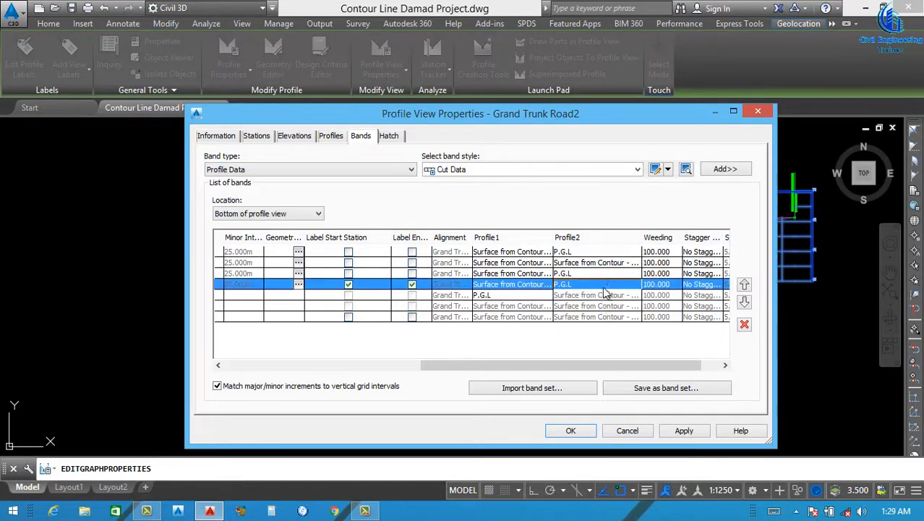
pyautogui.click(602, 263)
pyautogui.click(601, 264)
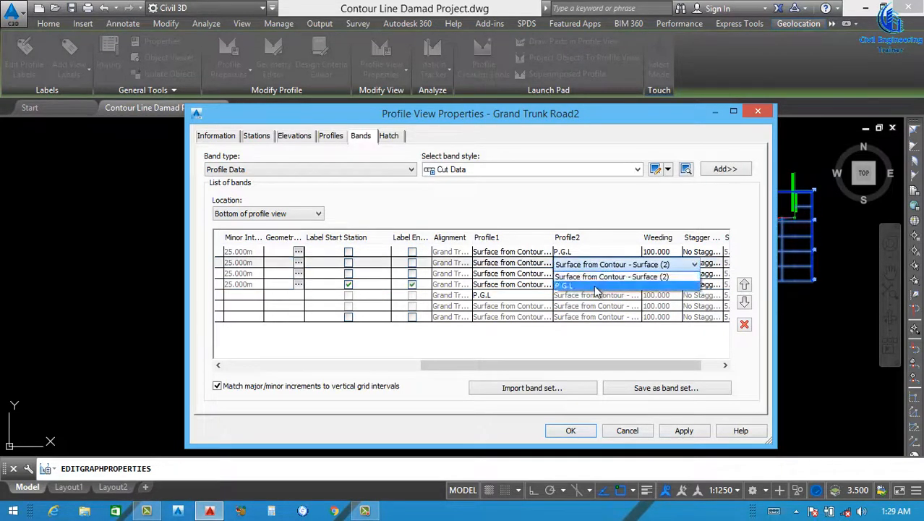
pyautogui.click(597, 289)
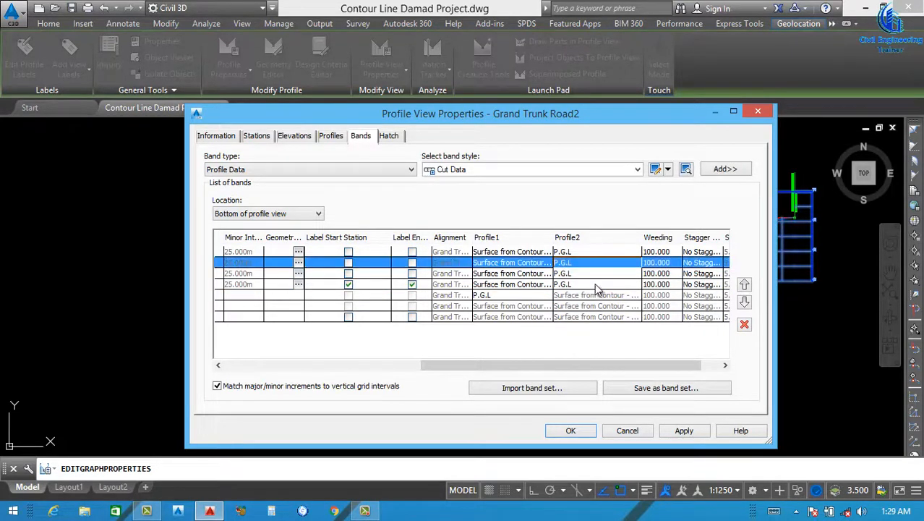
pyautogui.click(684, 431)
pyautogui.click(570, 430)
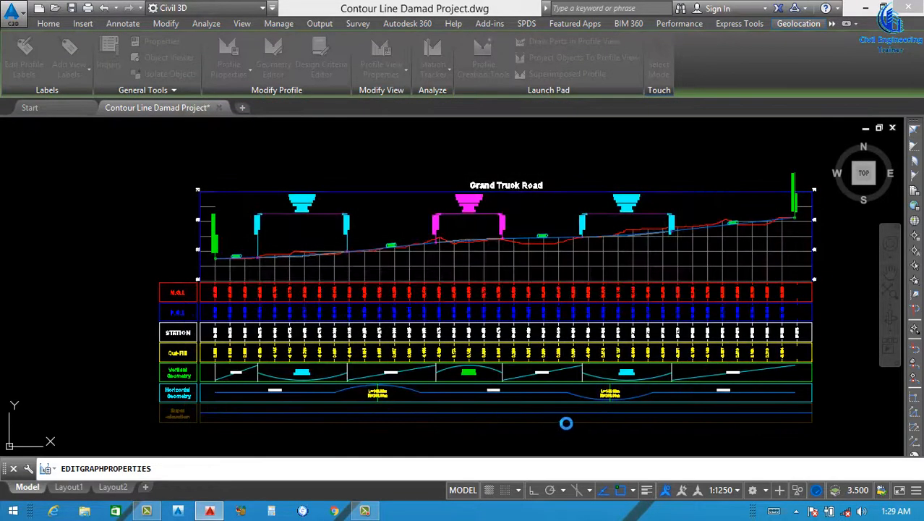
# Step: Start calculating superelevation for the Grand Trunk Road alignment as an undivided crowned roadway with the pivot method Outside Of Curve
pyautogui.scroll(-4, 546, 339)
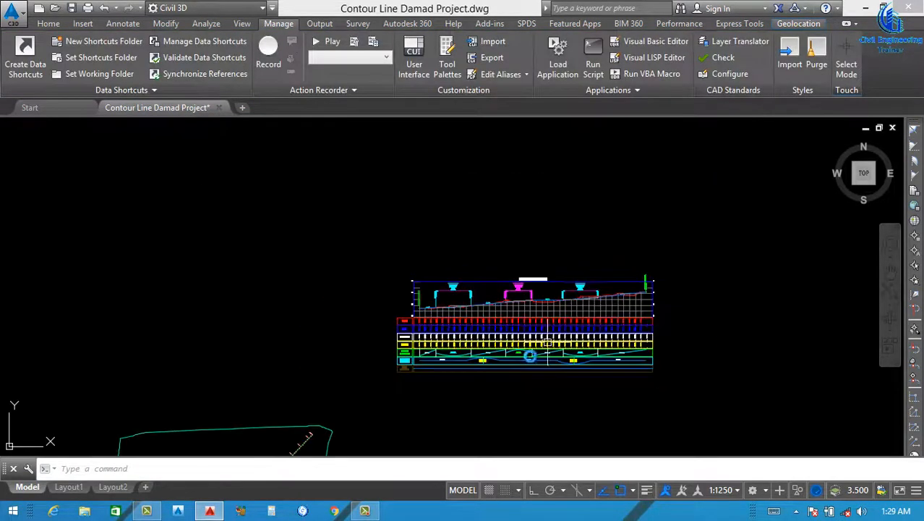
pyautogui.scroll(5, 406, 373)
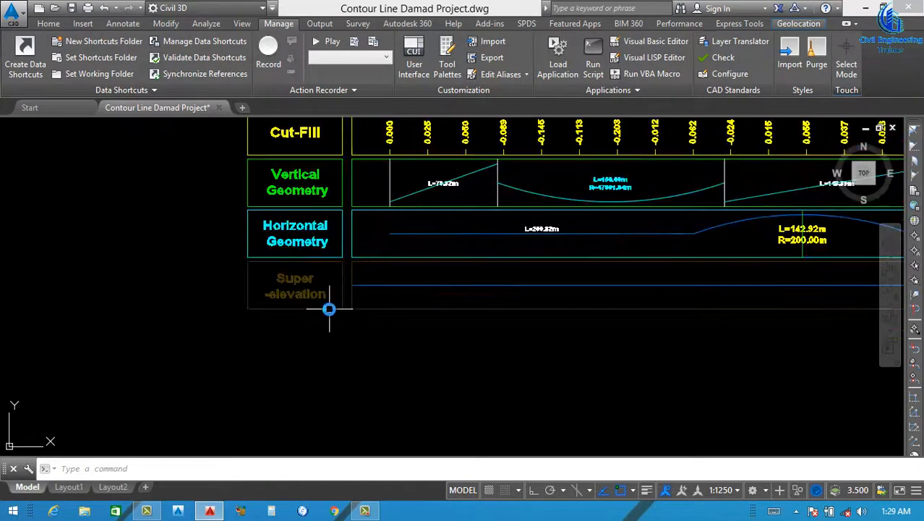
pyautogui.scroll(-6, 545, 305)
pyautogui.scroll(5, 324, 409)
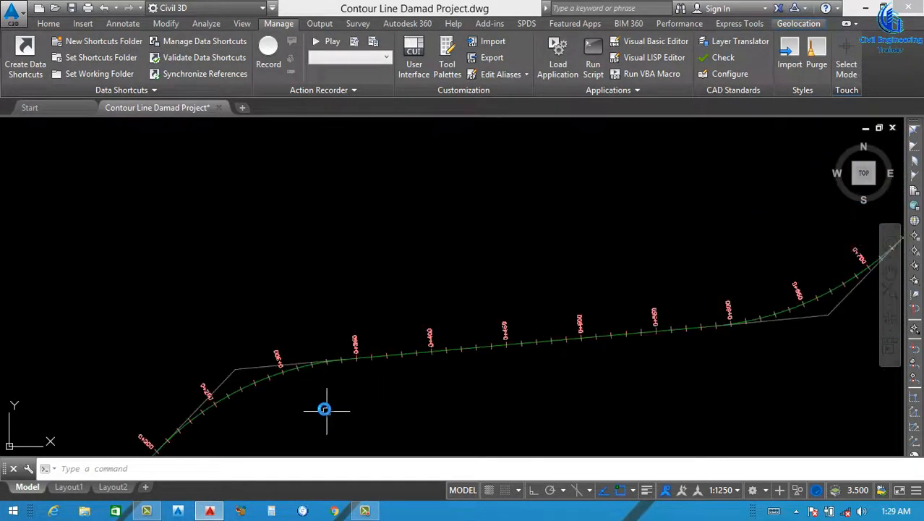
pyautogui.scroll(3, 286, 382)
pyautogui.click(238, 360)
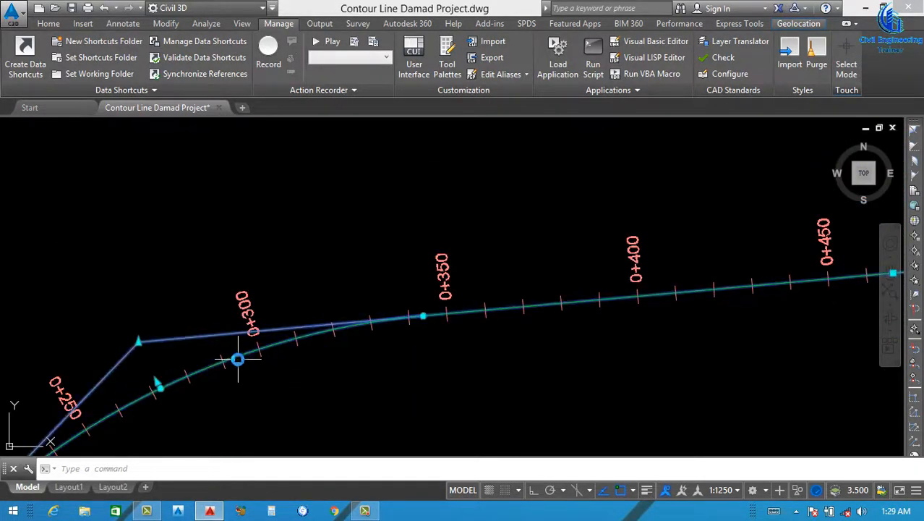
pyautogui.click(417, 69)
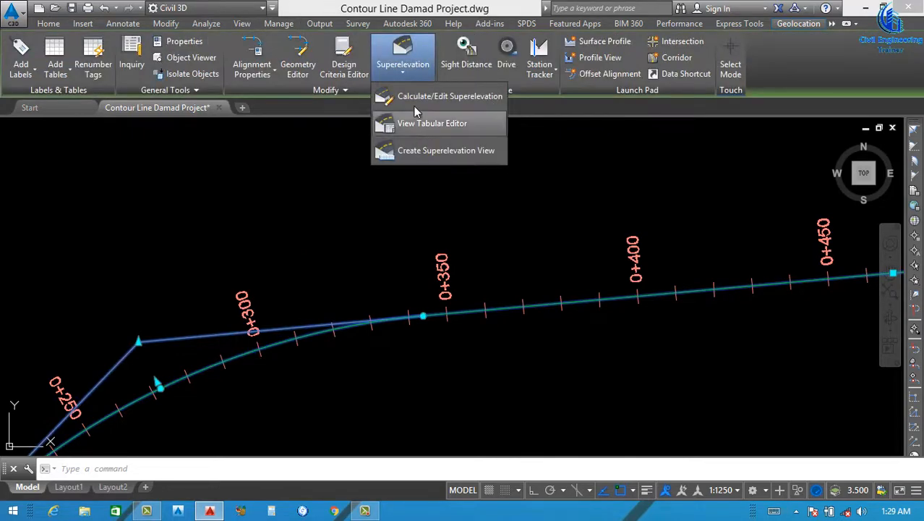
pyautogui.click(427, 96)
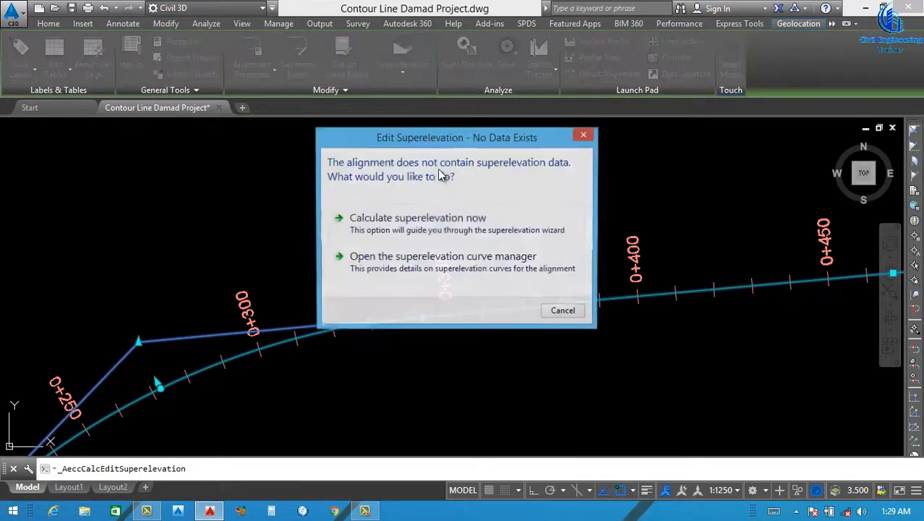
pyautogui.click(399, 226)
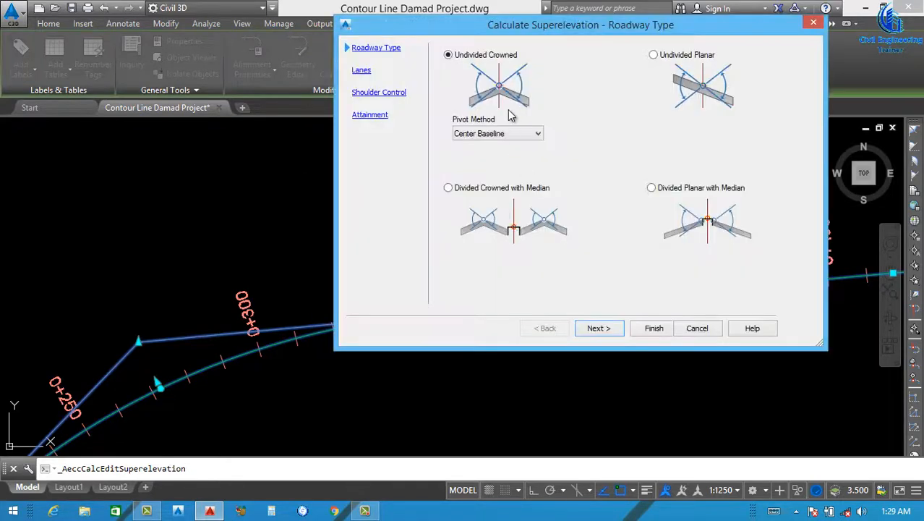
pyautogui.click(504, 139)
pyautogui.click(485, 166)
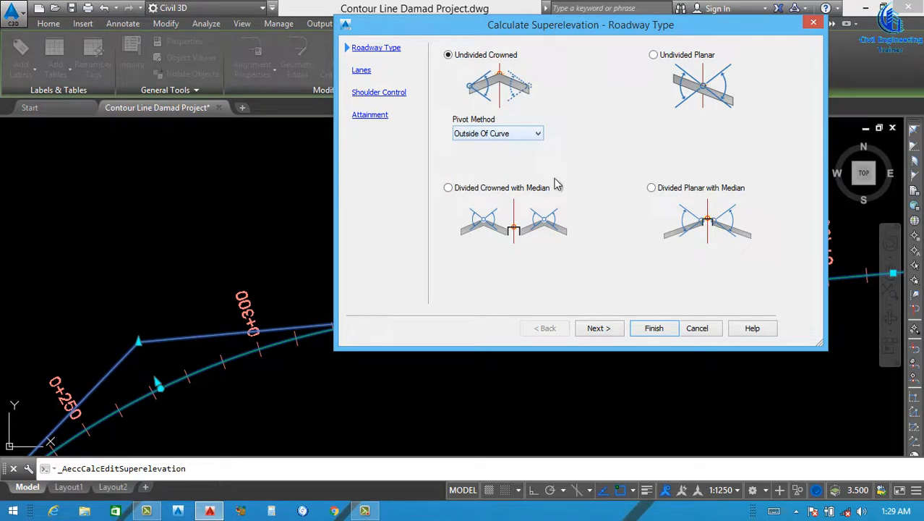
# Step: Accept the default lane, shoulder control and attainment settings, finish the superelevation calculation and close the event list
pyautogui.click(598, 328)
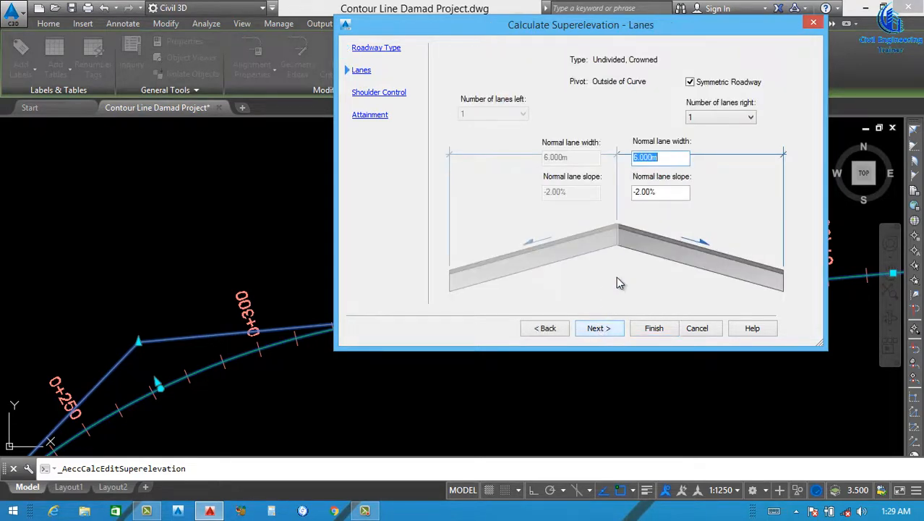
pyautogui.click(599, 329)
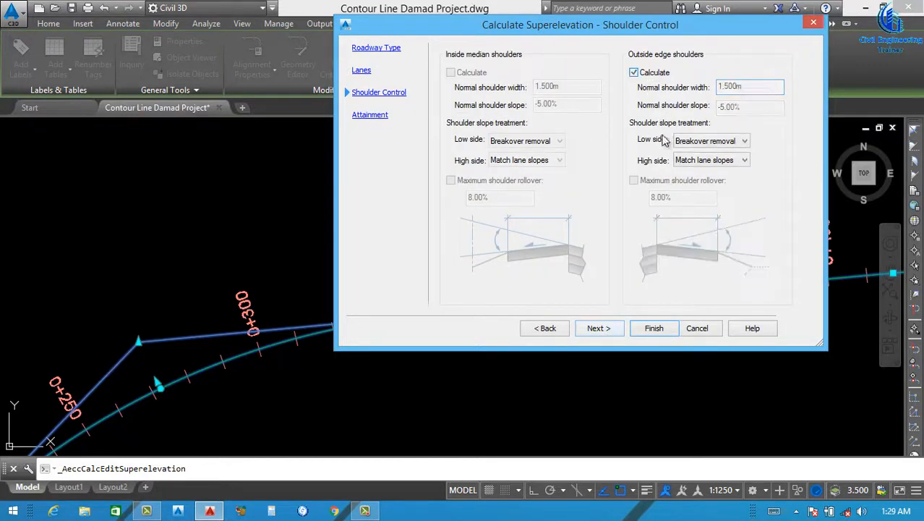
pyautogui.click(605, 329)
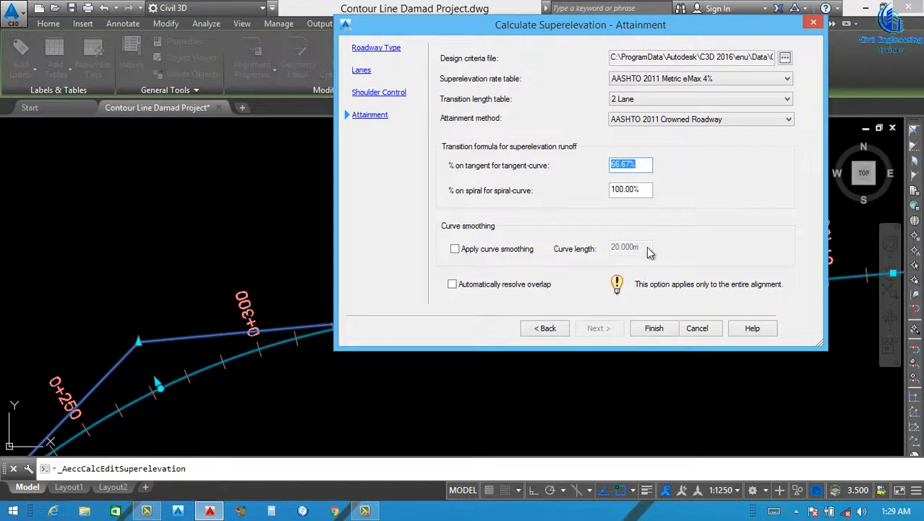
pyautogui.click(653, 328)
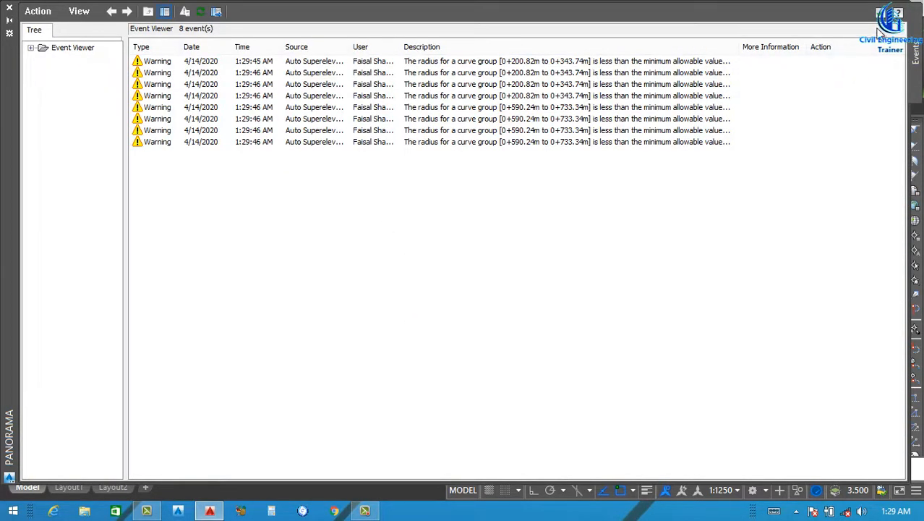
pyautogui.click(881, 14)
pyautogui.scroll(-12, 453, 268)
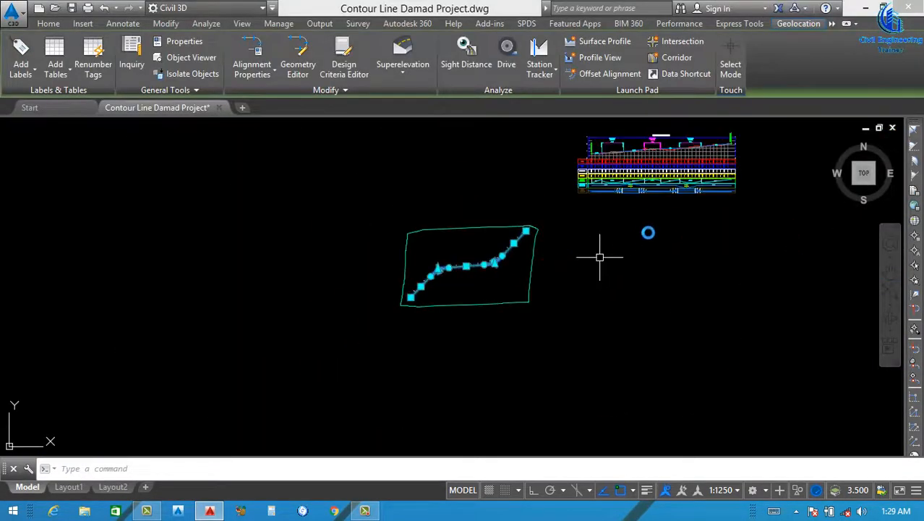
pyautogui.scroll(10, 637, 181)
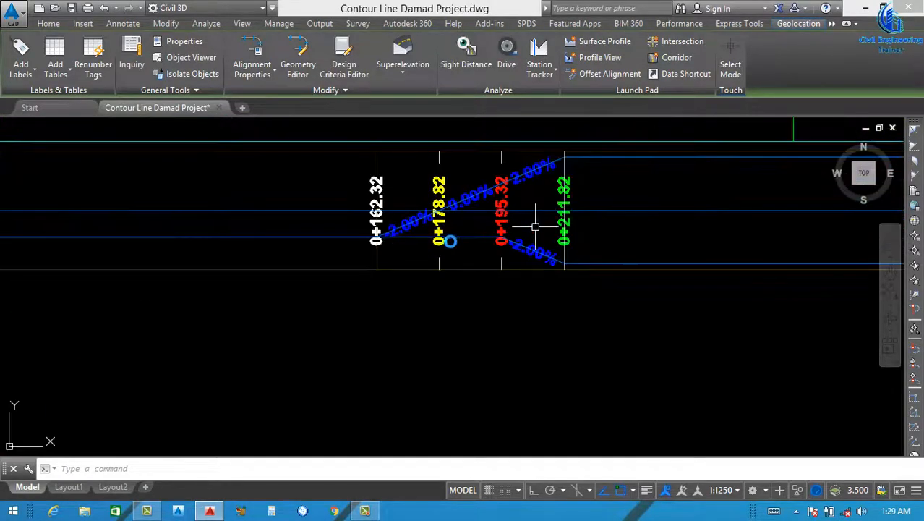
pyautogui.scroll(-8, 535, 227)
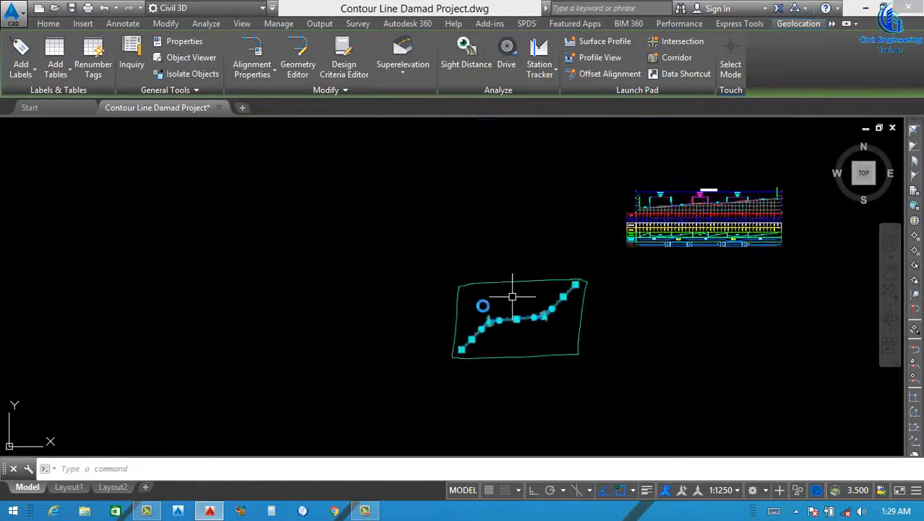
pyautogui.scroll(8, 513, 296)
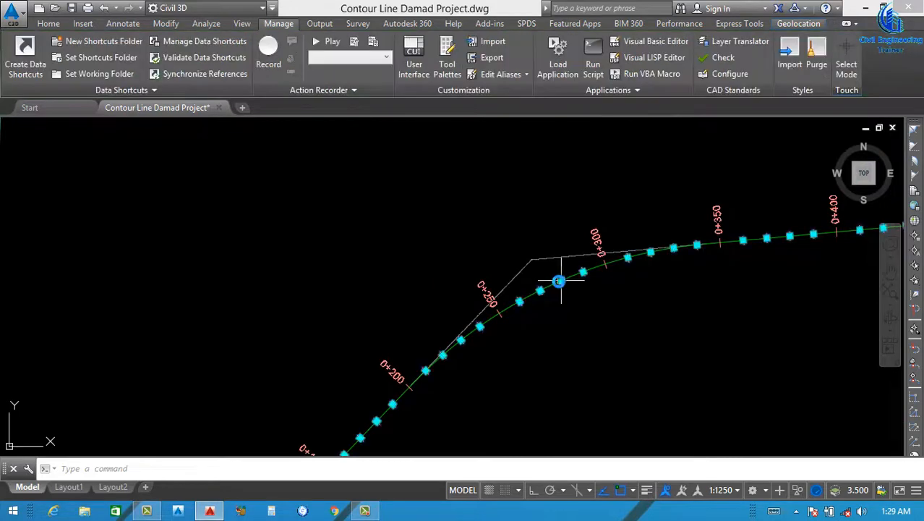
pyautogui.press('Escape')
pyautogui.scroll(4, 551, 284)
pyautogui.click(552, 284)
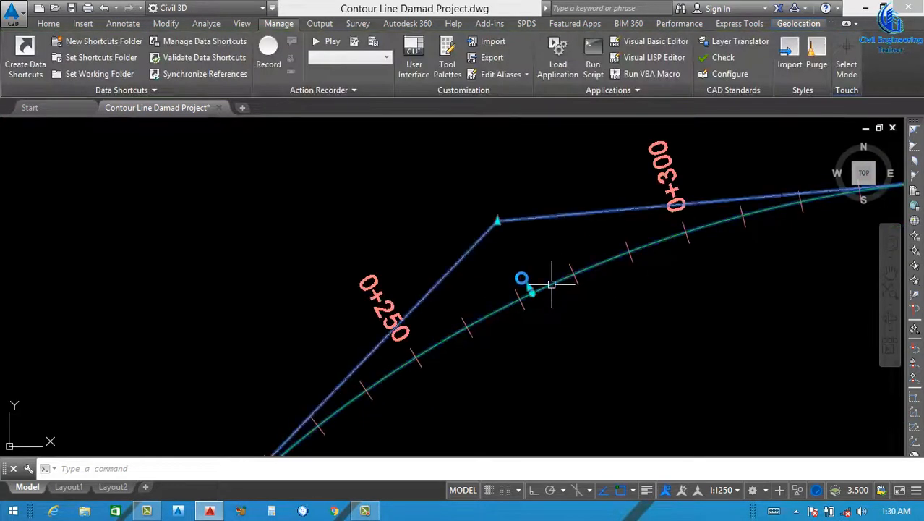
pyautogui.rightClick(522, 283)
pyautogui.click(591, 421)
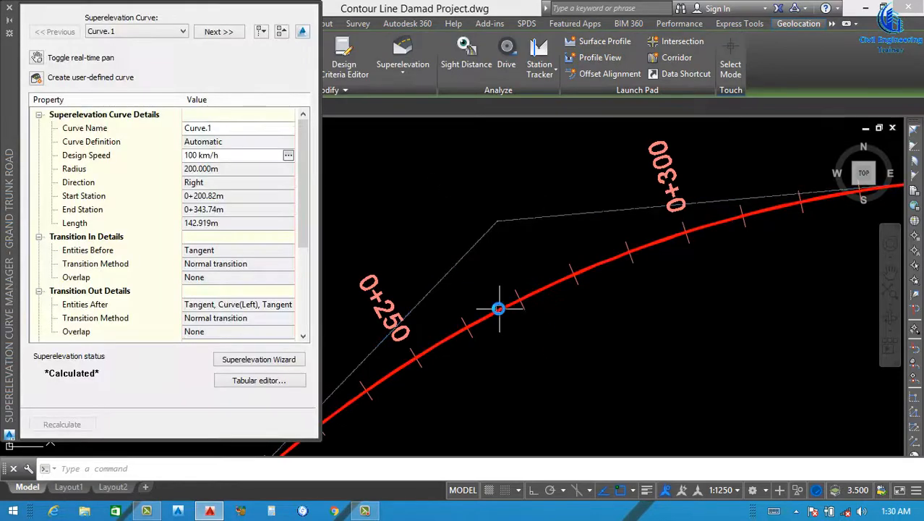
pyautogui.rightClick(28, 39)
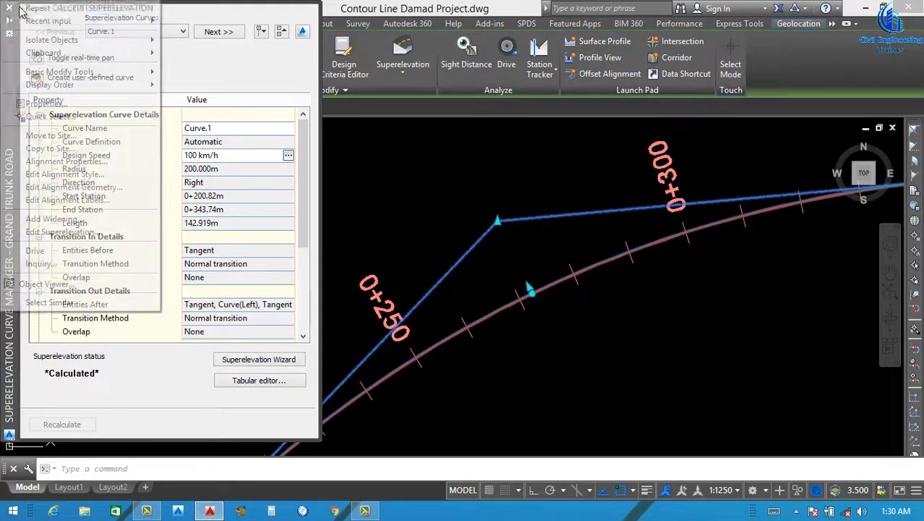
pyautogui.click(215, 50)
pyautogui.click(9, 11)
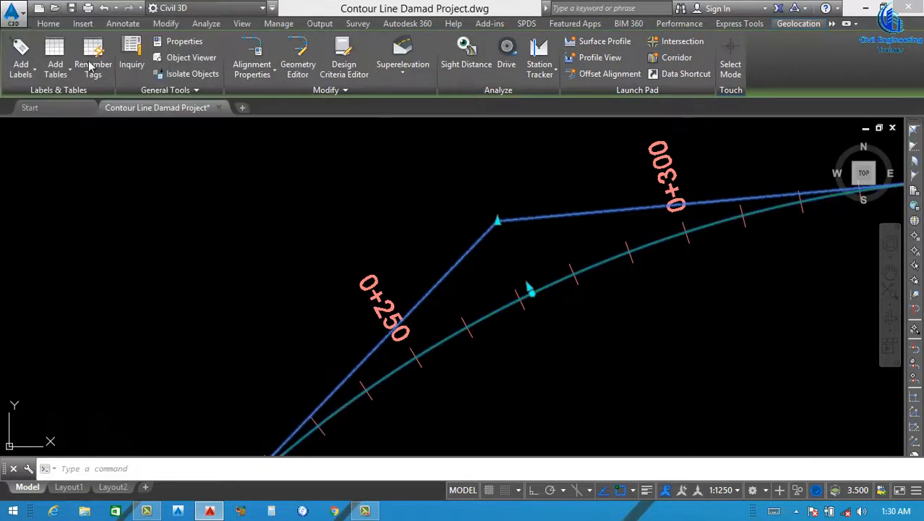
pyautogui.press('Escape')
# Step: Add Superelevation Critical Points labels with all points included to the Grand Trunk Road alignment labels
pyautogui.click(453, 267)
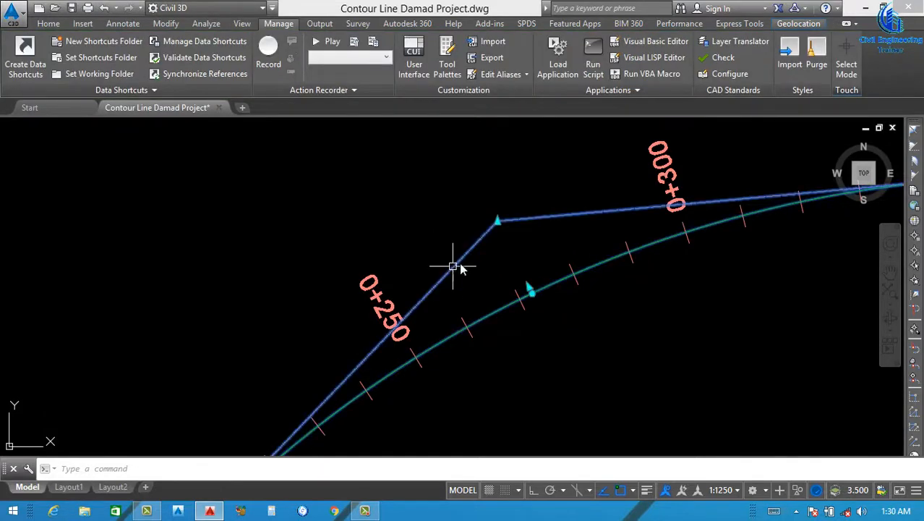
pyautogui.rightClick(546, 348)
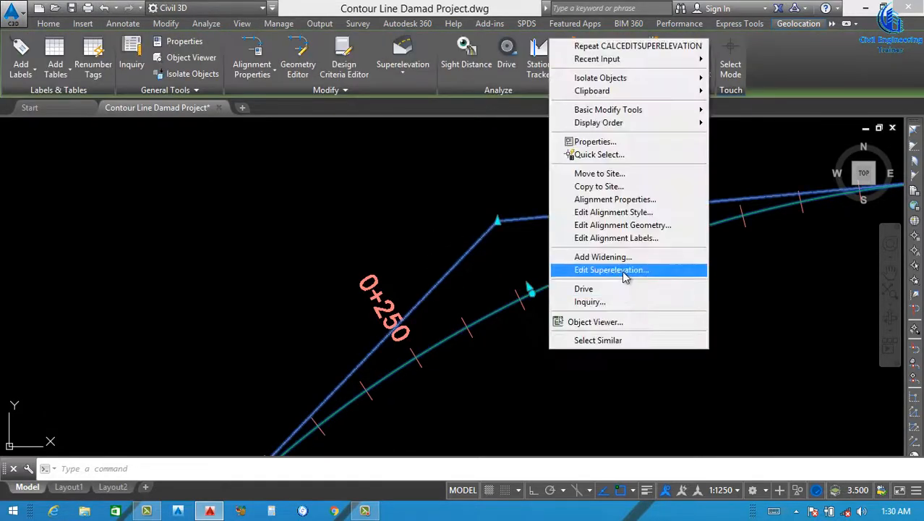
pyautogui.click(616, 238)
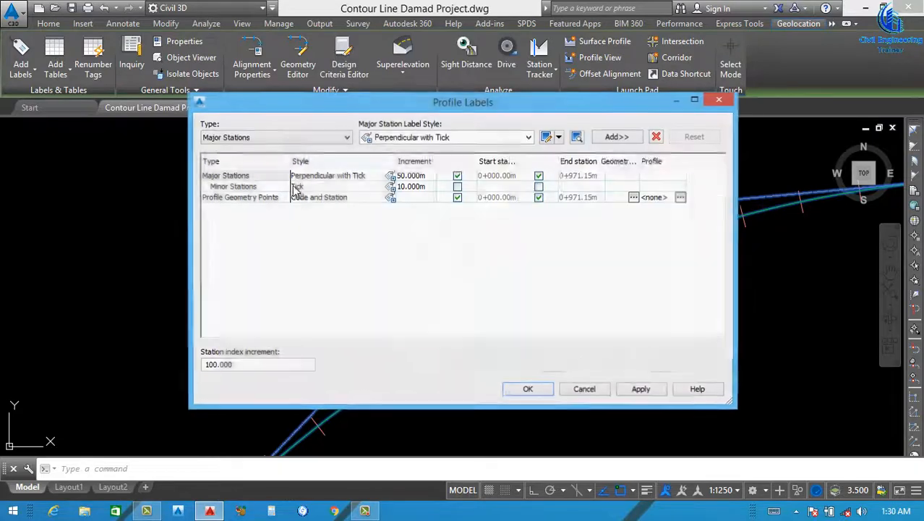
pyautogui.click(301, 141)
pyautogui.click(256, 203)
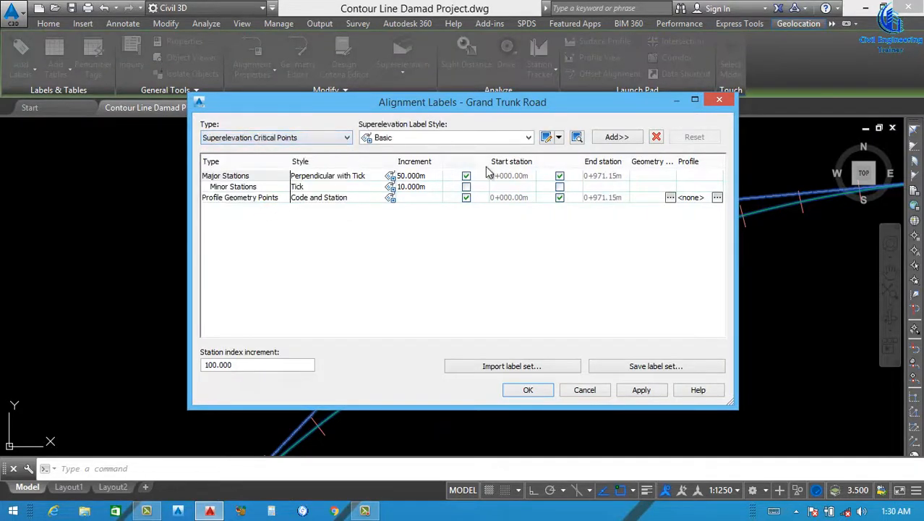
pyautogui.click(626, 139)
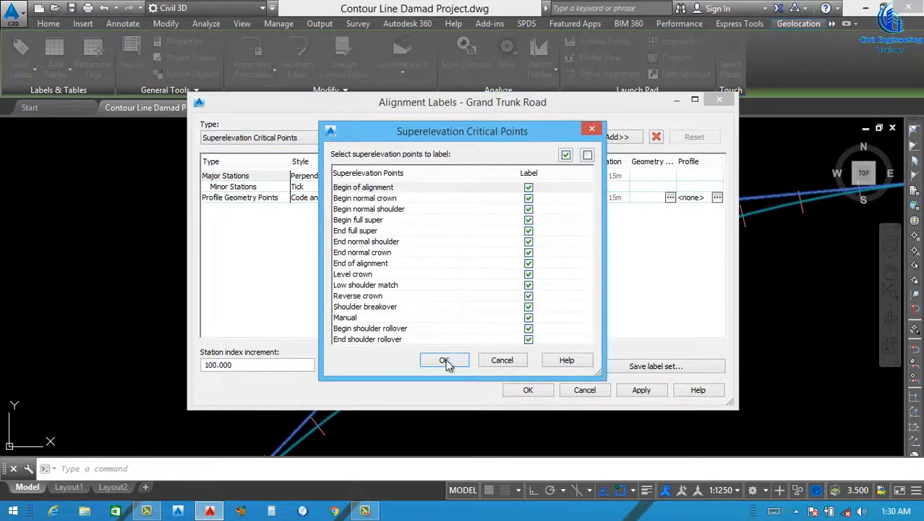
pyautogui.click(445, 361)
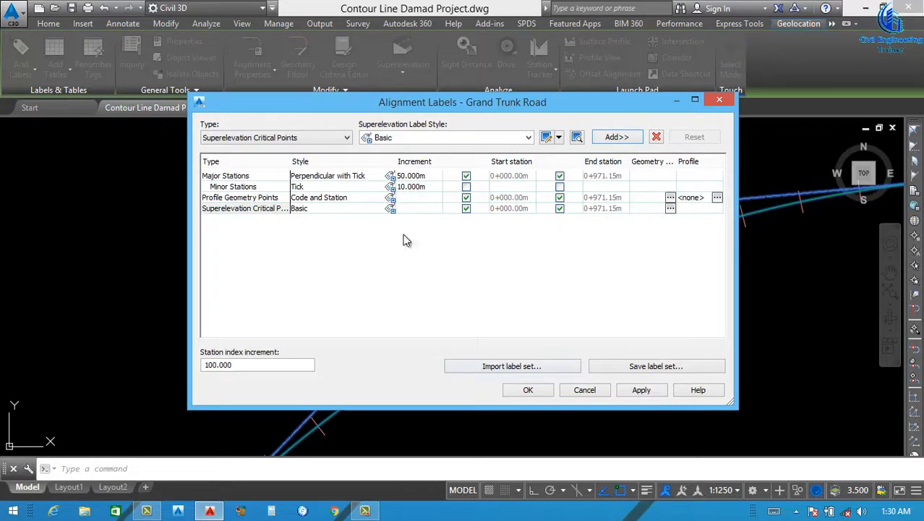
# Step: Set the superelevation label style to Critical Points and apply the alignment labels
pyautogui.click(347, 210)
pyautogui.click(390, 208)
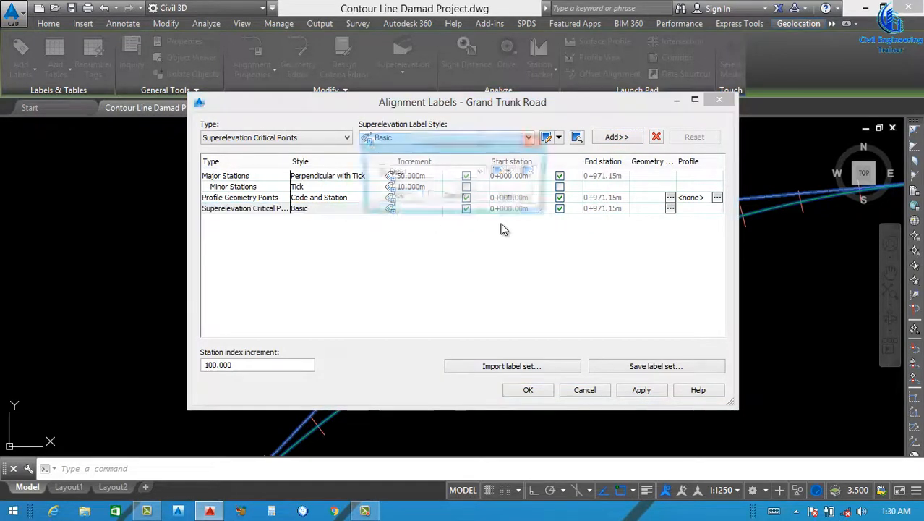
pyautogui.click(480, 172)
pyautogui.click(422, 199)
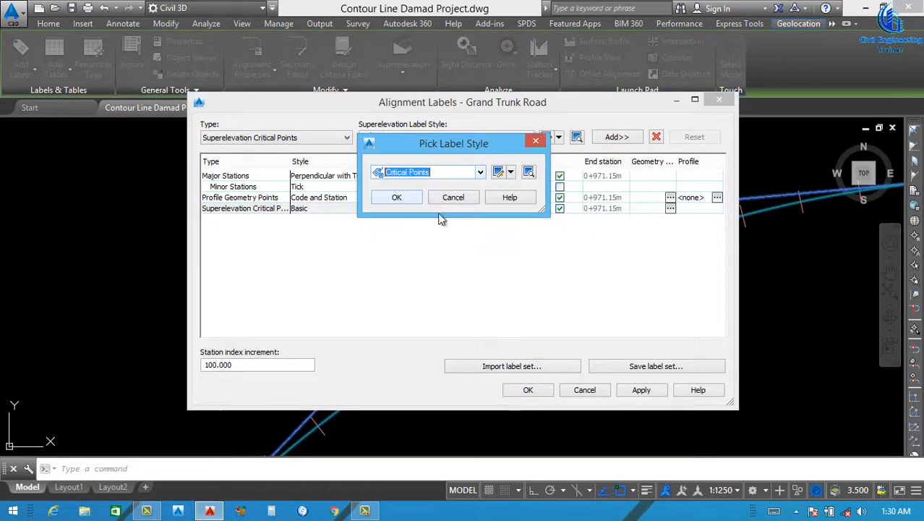
pyautogui.click(400, 197)
pyautogui.click(624, 392)
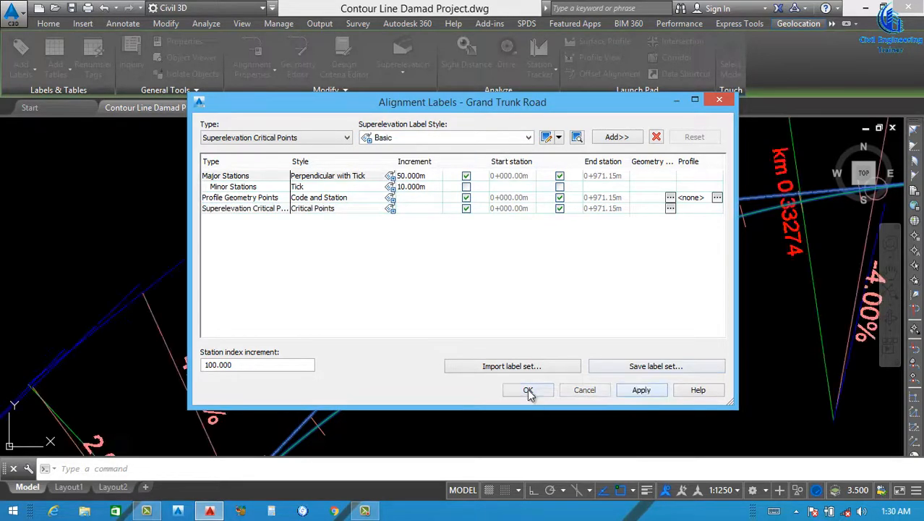
pyautogui.click(528, 390)
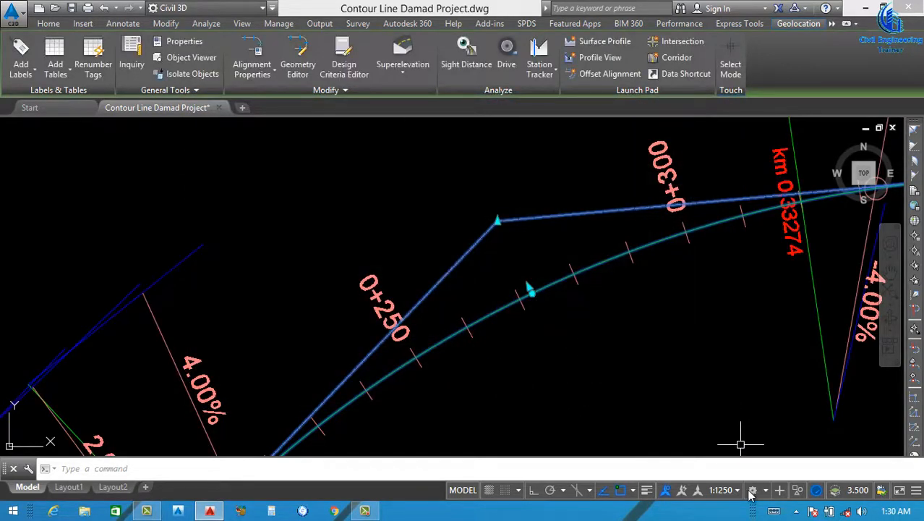
# Step: Set the annotation scale to 1:1000 and review the alignment labels and the profile view's superelevation band
pyautogui.click(736, 491)
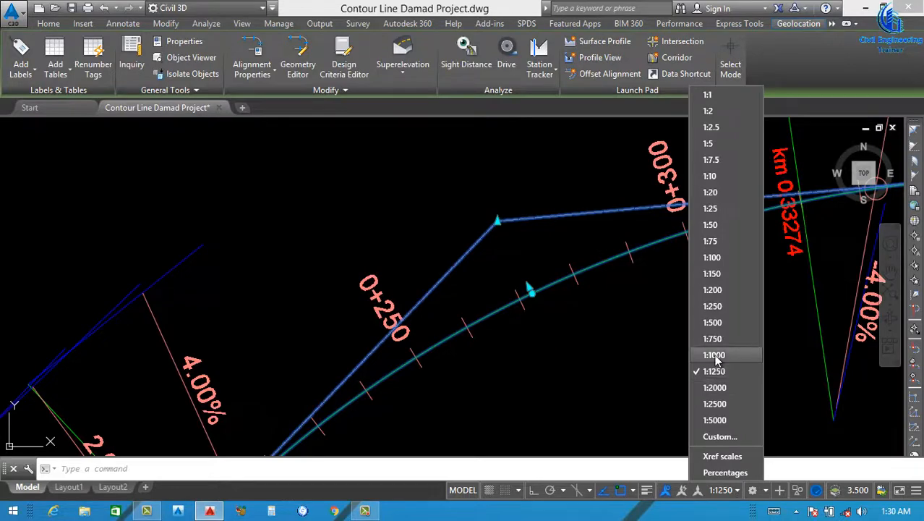
pyautogui.click(720, 356)
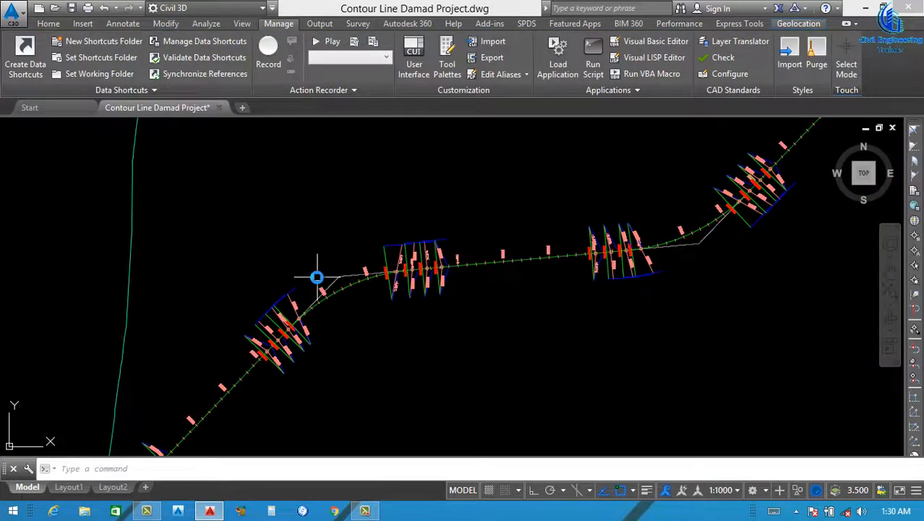
pyautogui.scroll(-4, 317, 277)
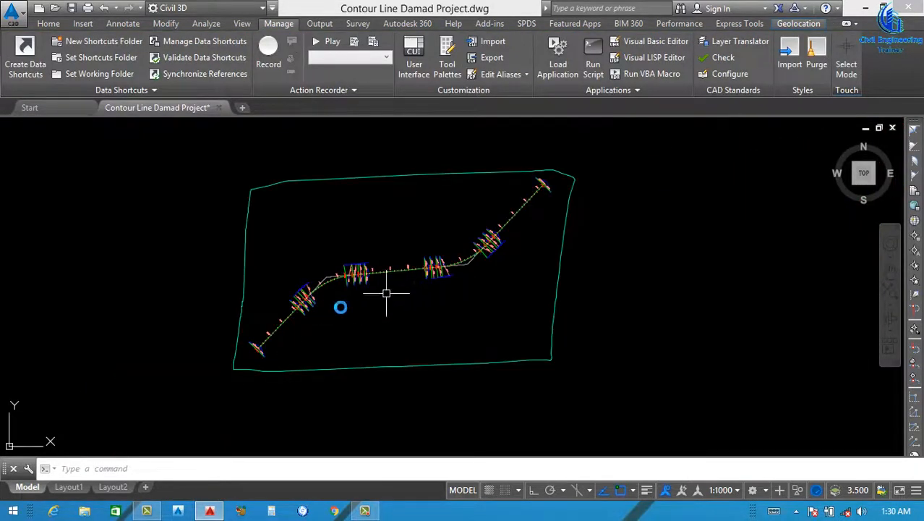
pyautogui.scroll(-2, 405, 291)
pyautogui.scroll(5, 571, 182)
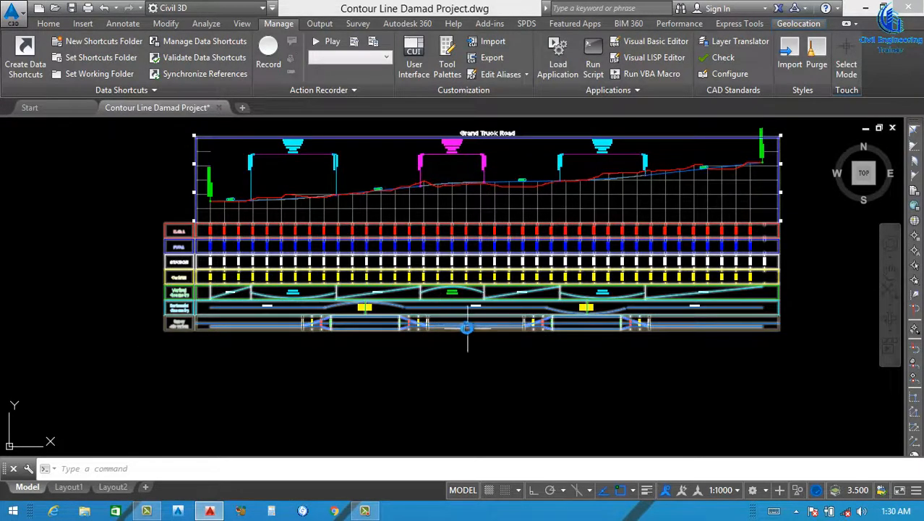
pyautogui.moveTo(467, 329)
pyautogui.mouseDown(button='middle')
pyautogui.moveTo(470, 365)
pyautogui.moveTo(446, 376)
pyautogui.mouseUp(button='middle')
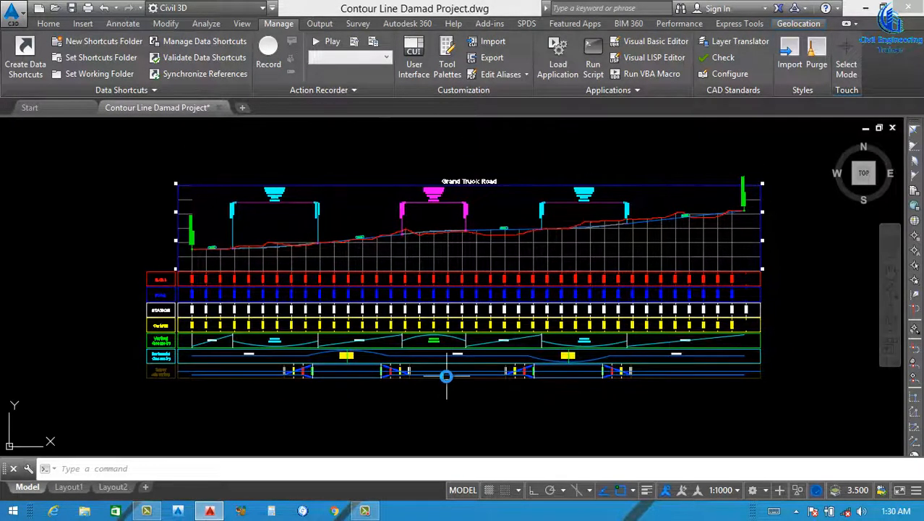